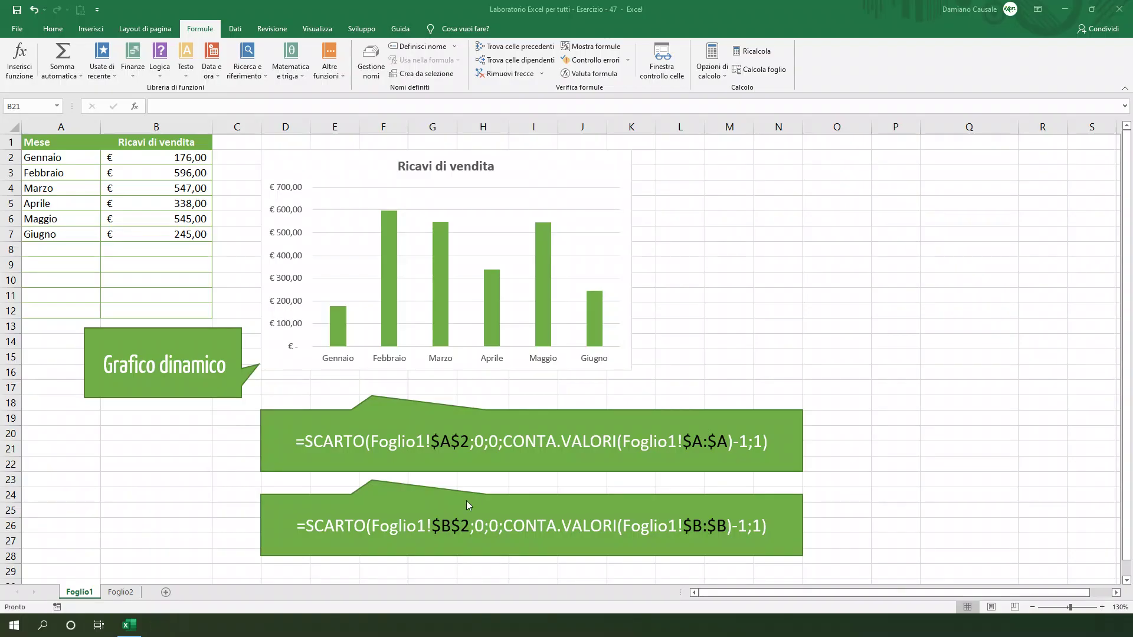
On Foglio2, check the static chart's source and add Luglio with 450 in row 8
left_click(126, 592)
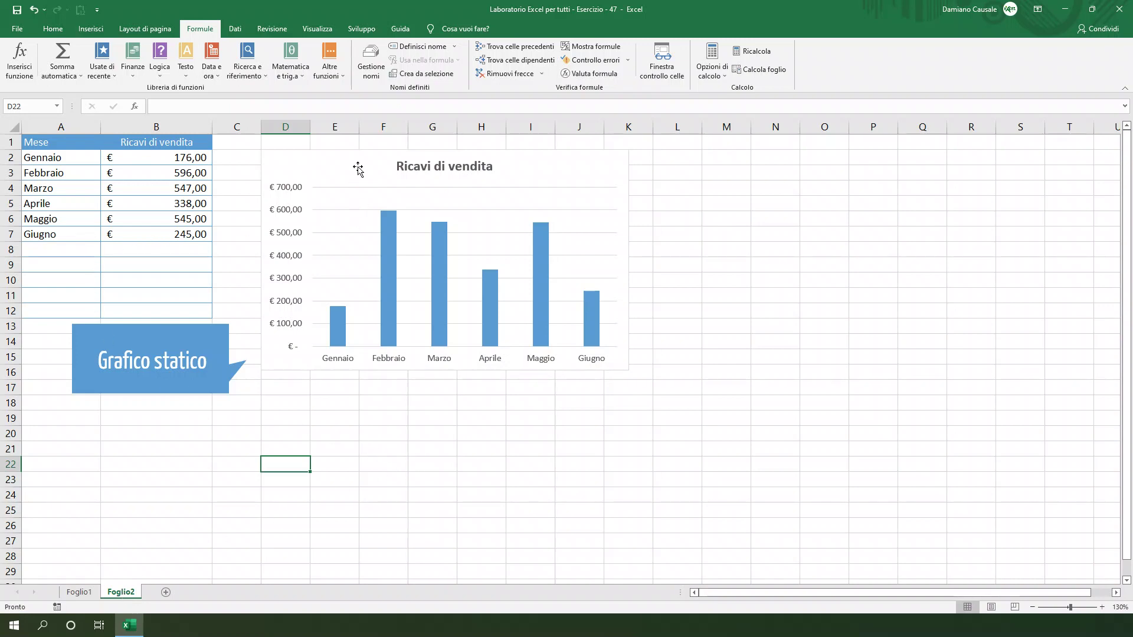
left_click(291, 158)
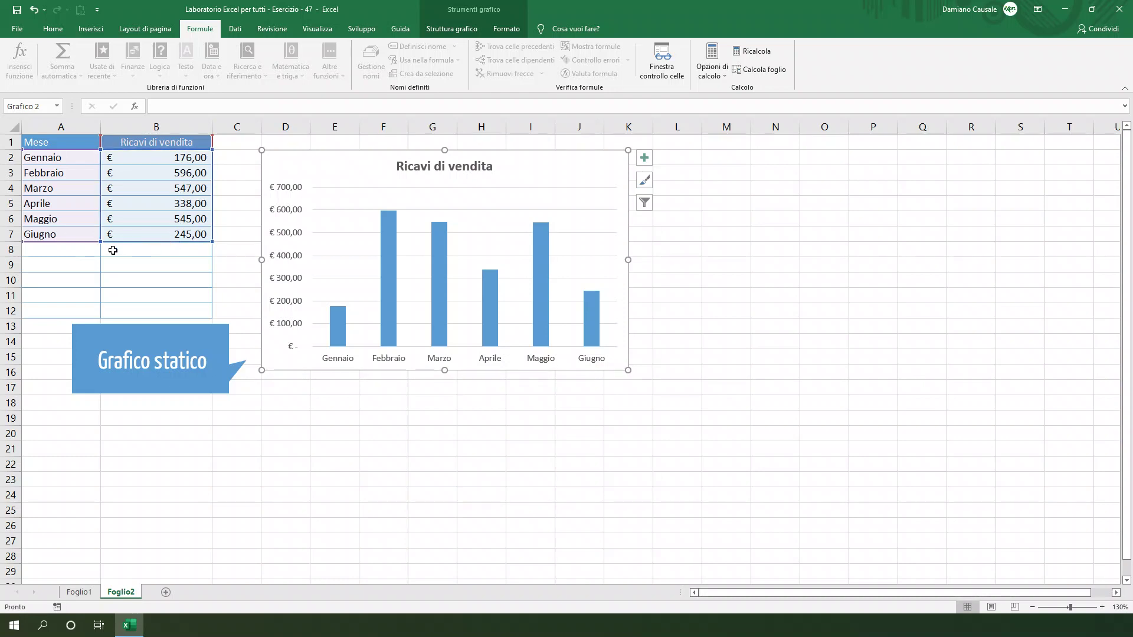
left_click(67, 249)
type("Lugl")
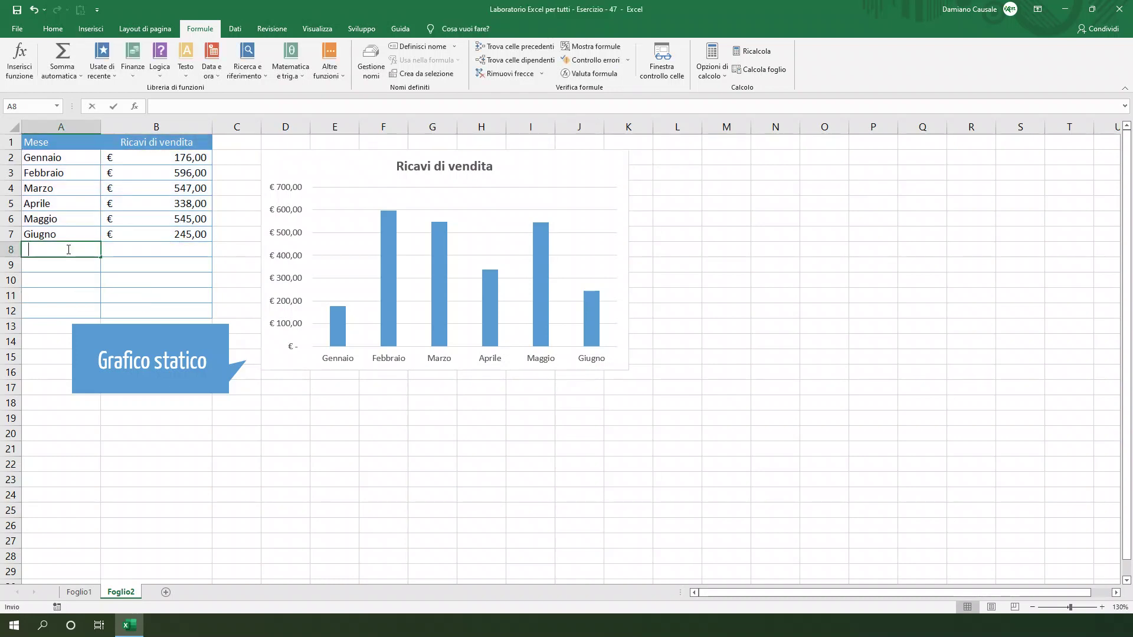
type("io")
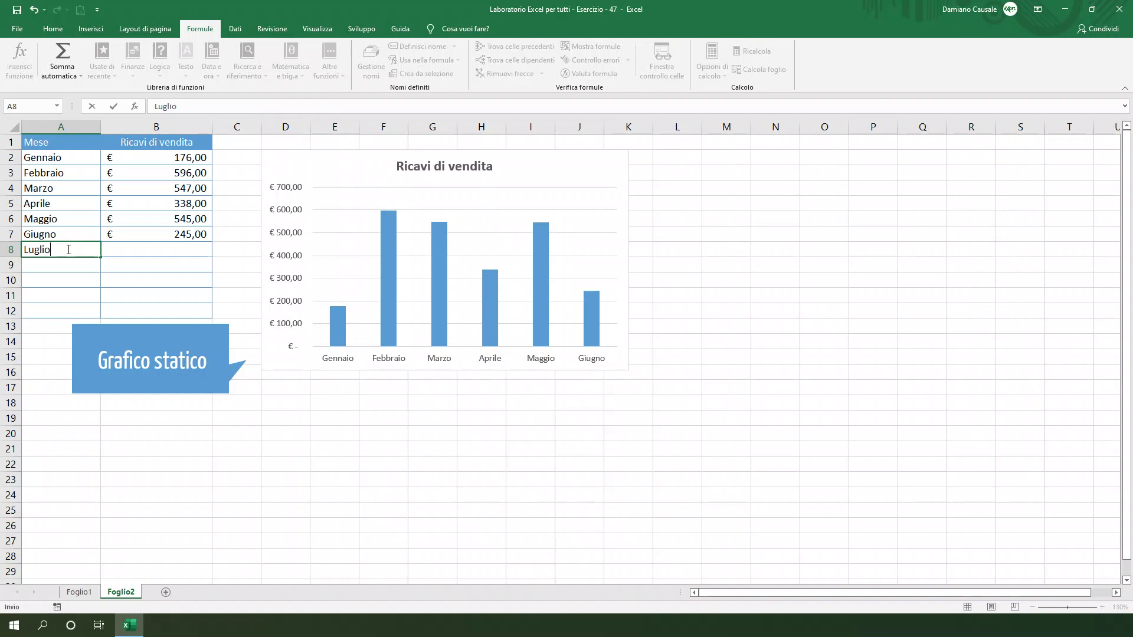
key("Tab")
type("450")
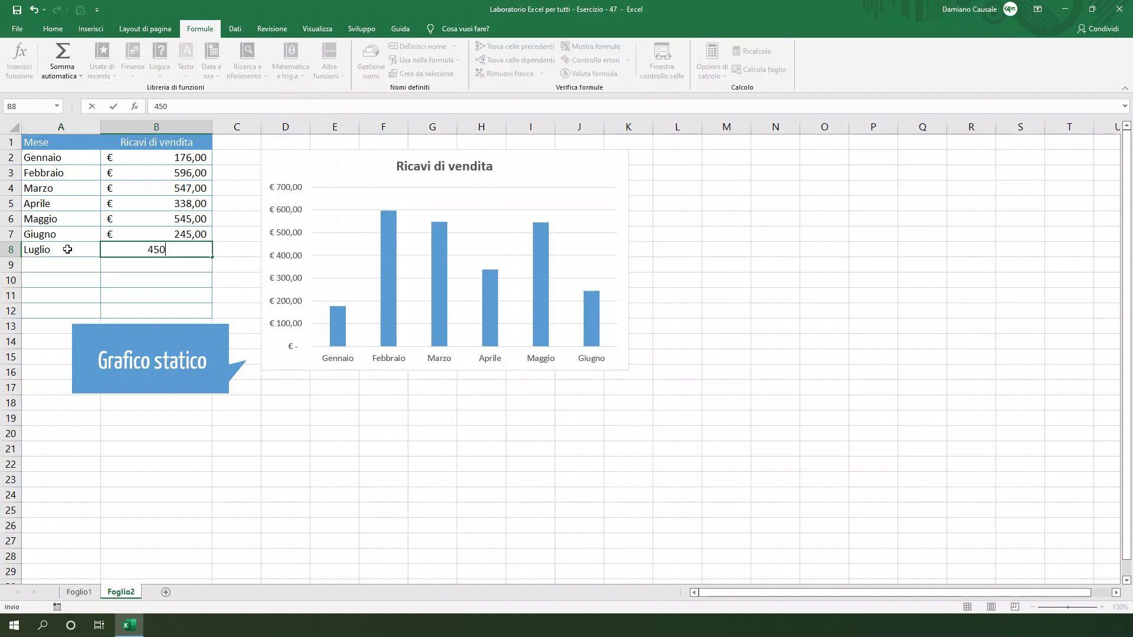
key("Return")
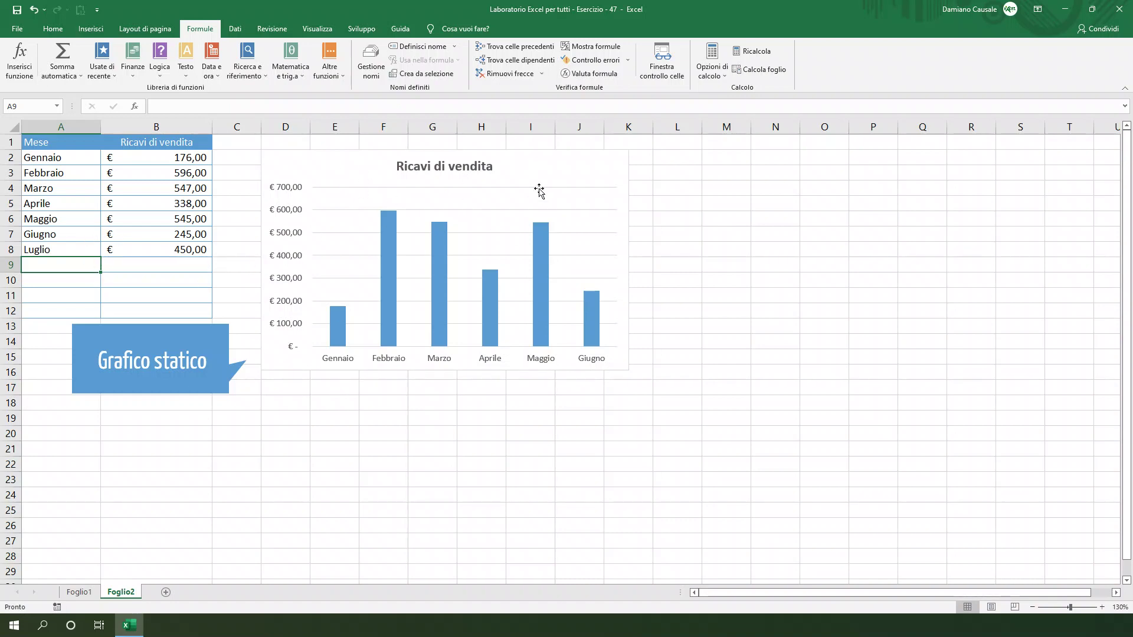
Back on Foglio1, select the dynamic revenue chart and bring up the Struttura grafico options
left_click(79, 592)
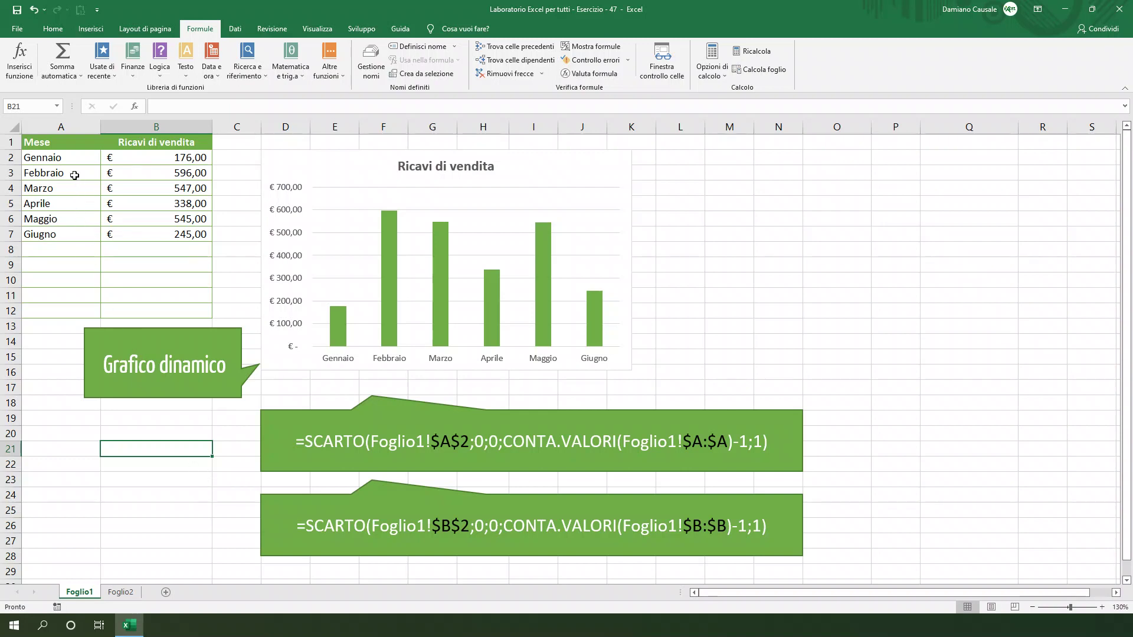
left_click(75, 253)
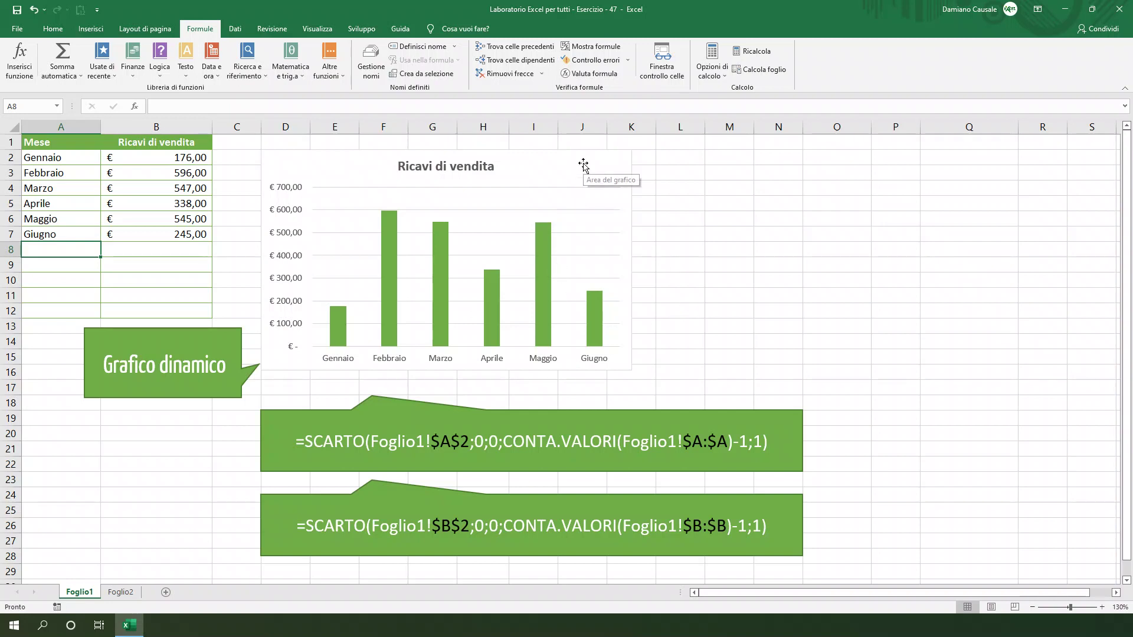
left_click(583, 166)
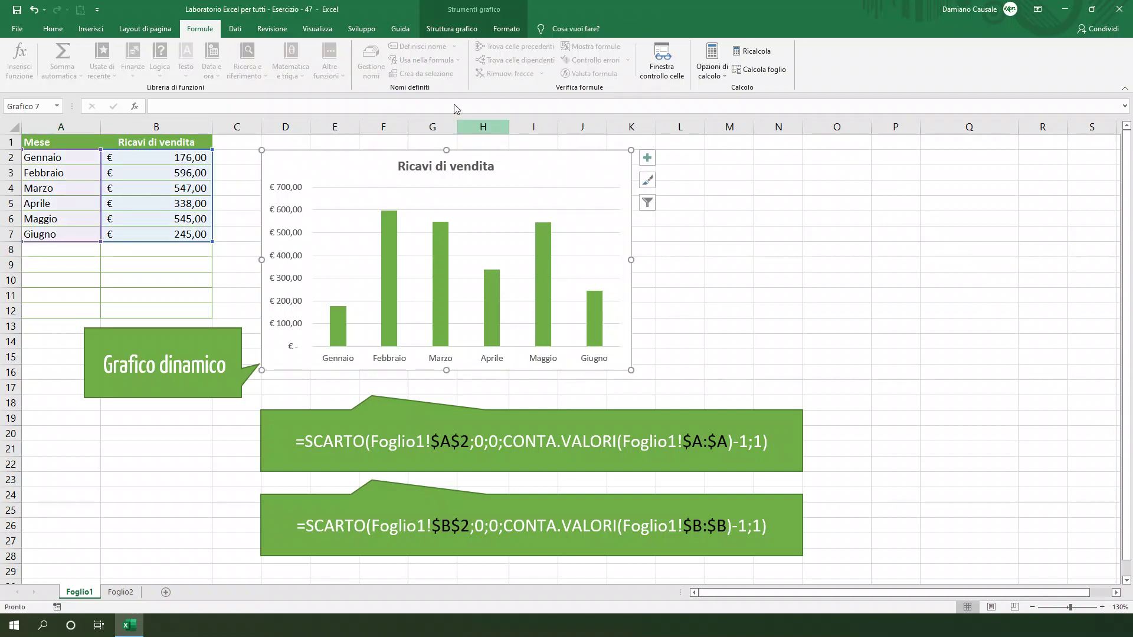
left_click(438, 29)
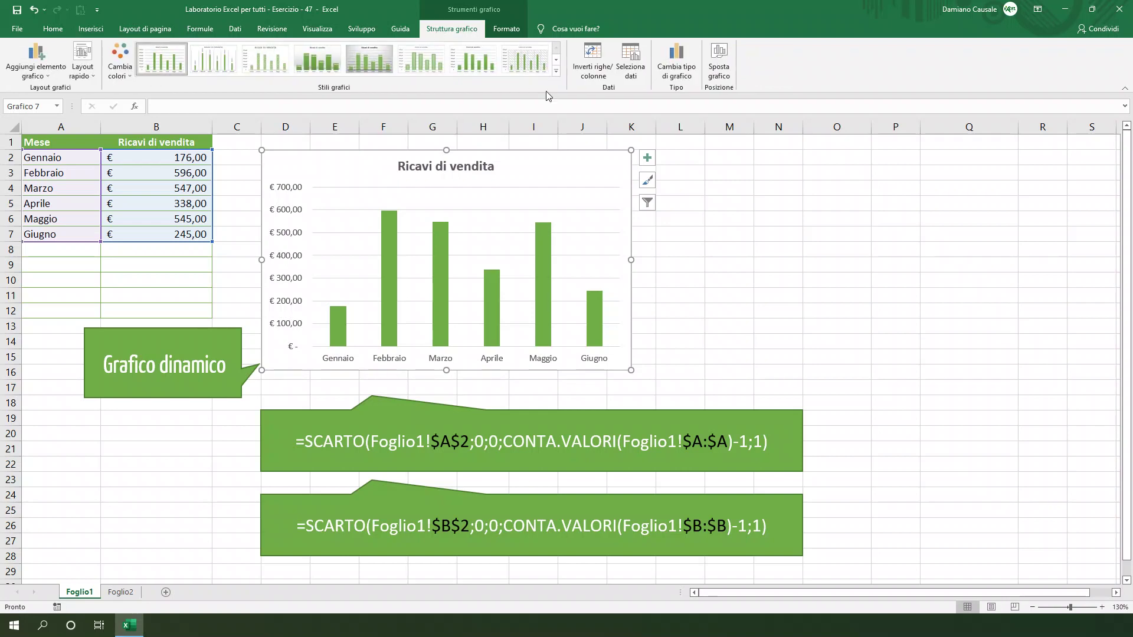
left_click(623, 64)
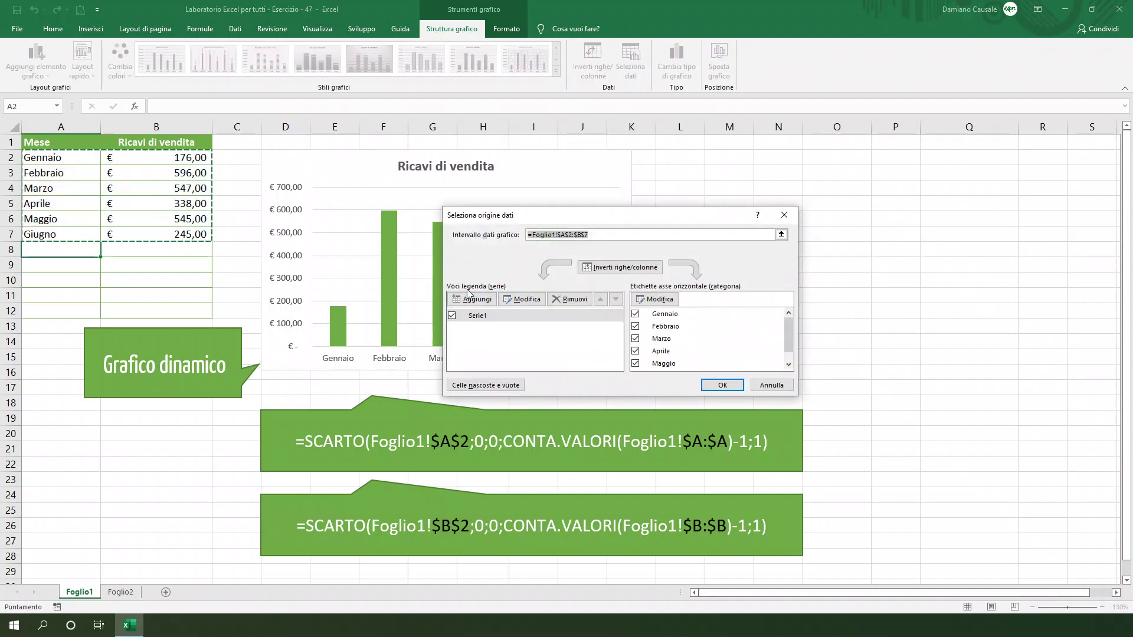
left_click(512, 299)
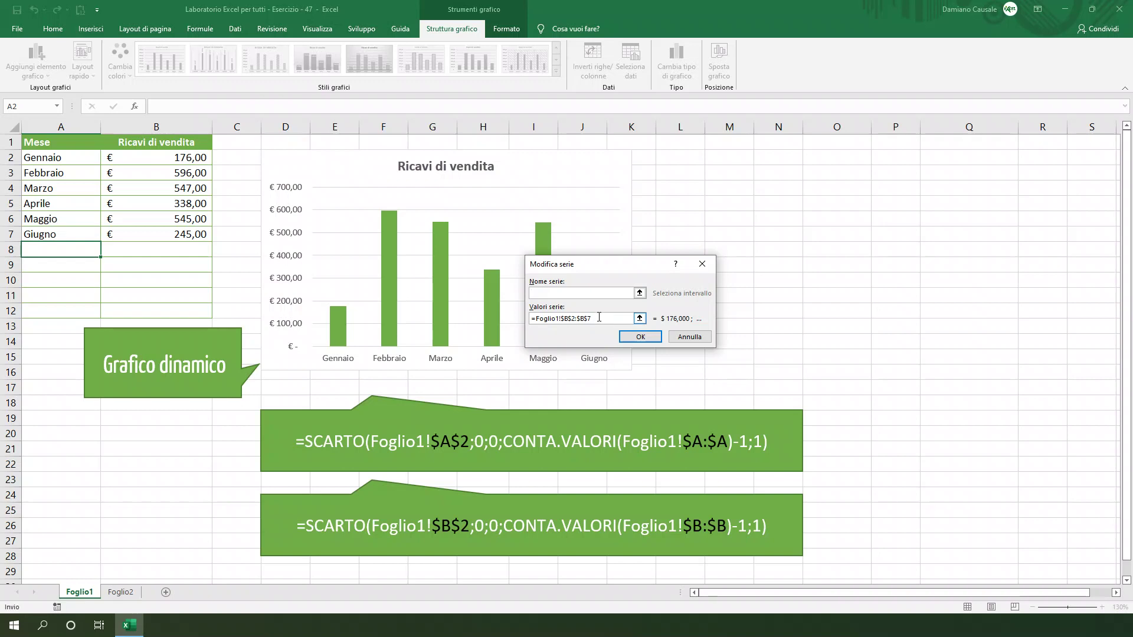
left_click(619, 321)
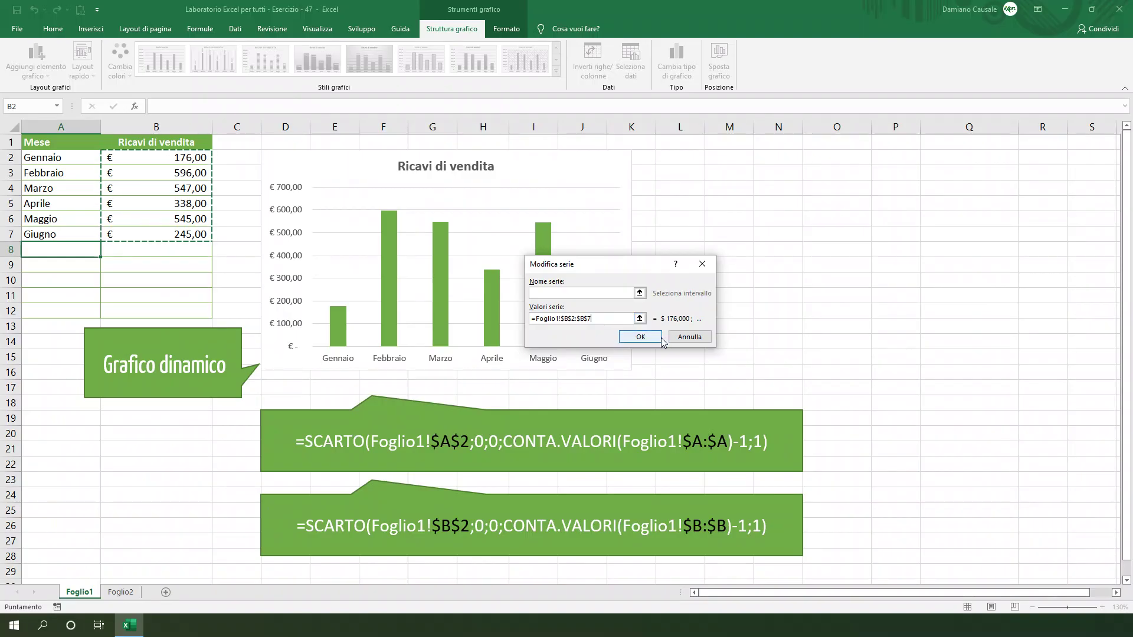
left_click(686, 338)
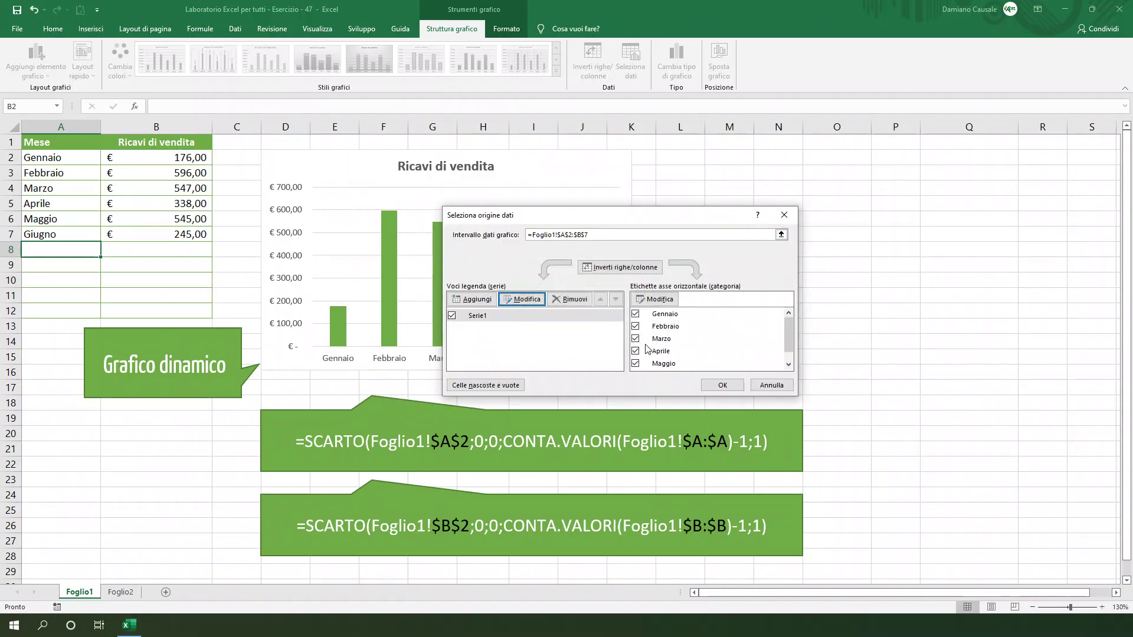
left_click(661, 300)
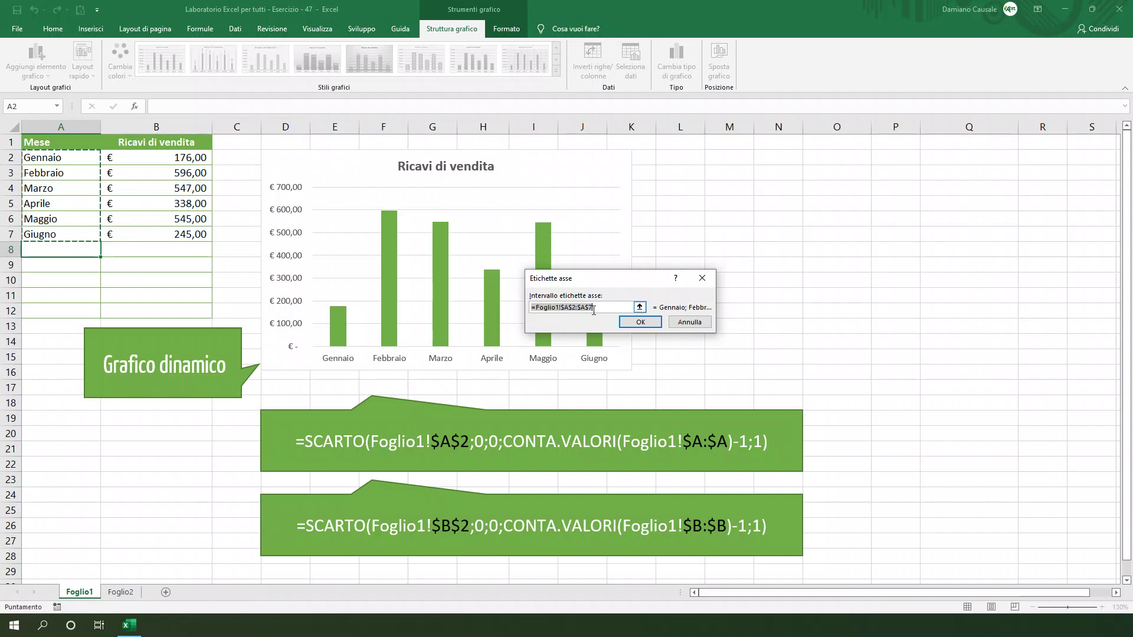
left_click(597, 307)
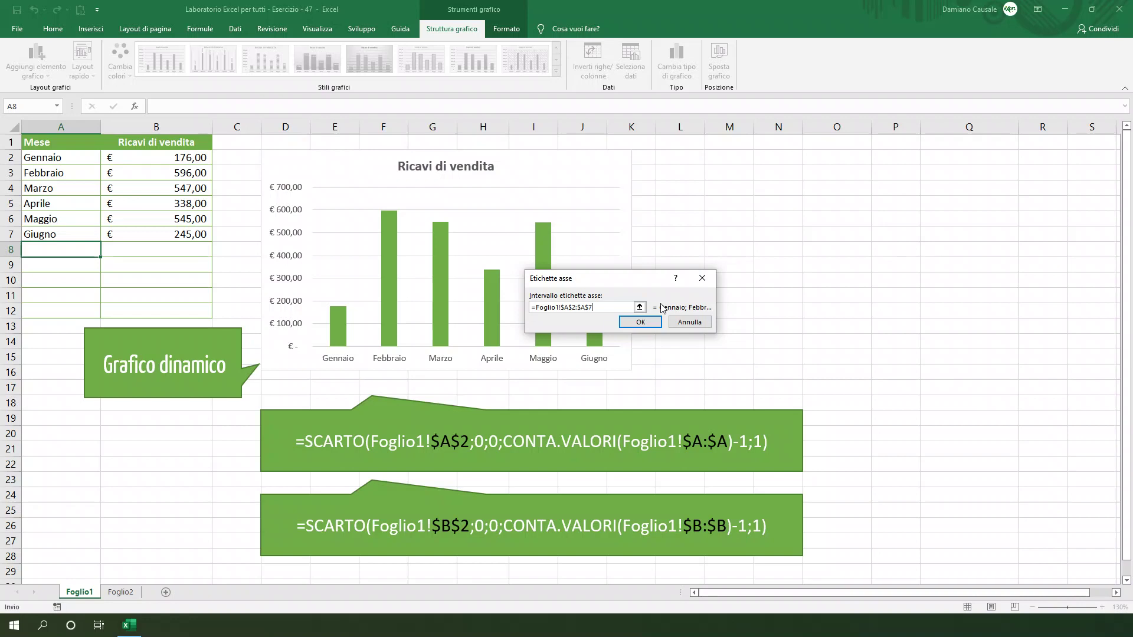
left_click(680, 323)
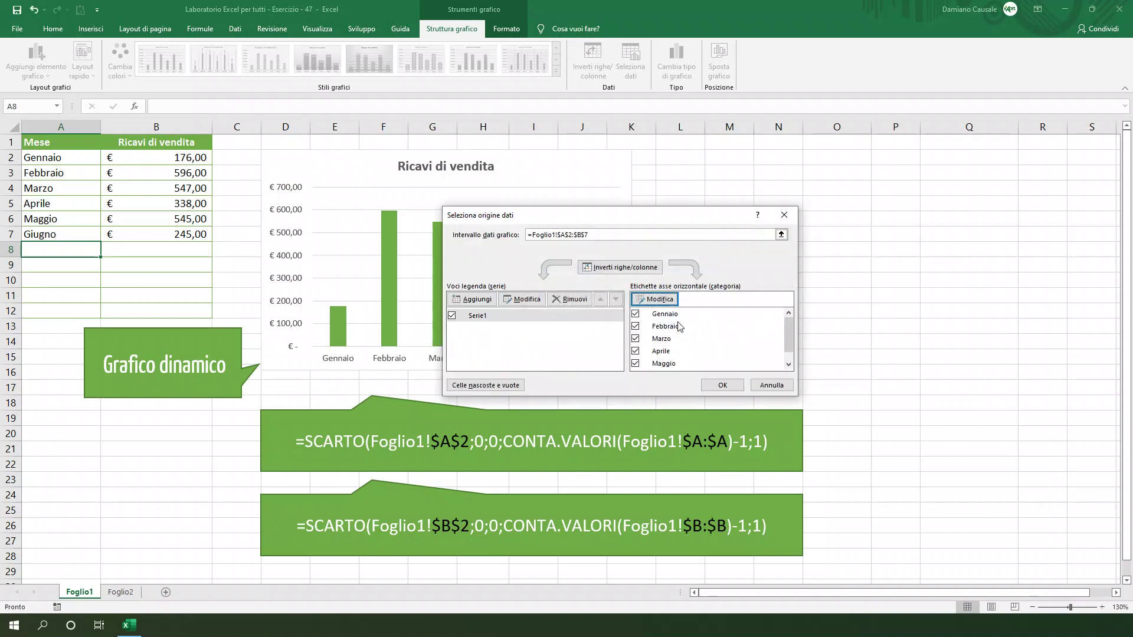
left_click(773, 381)
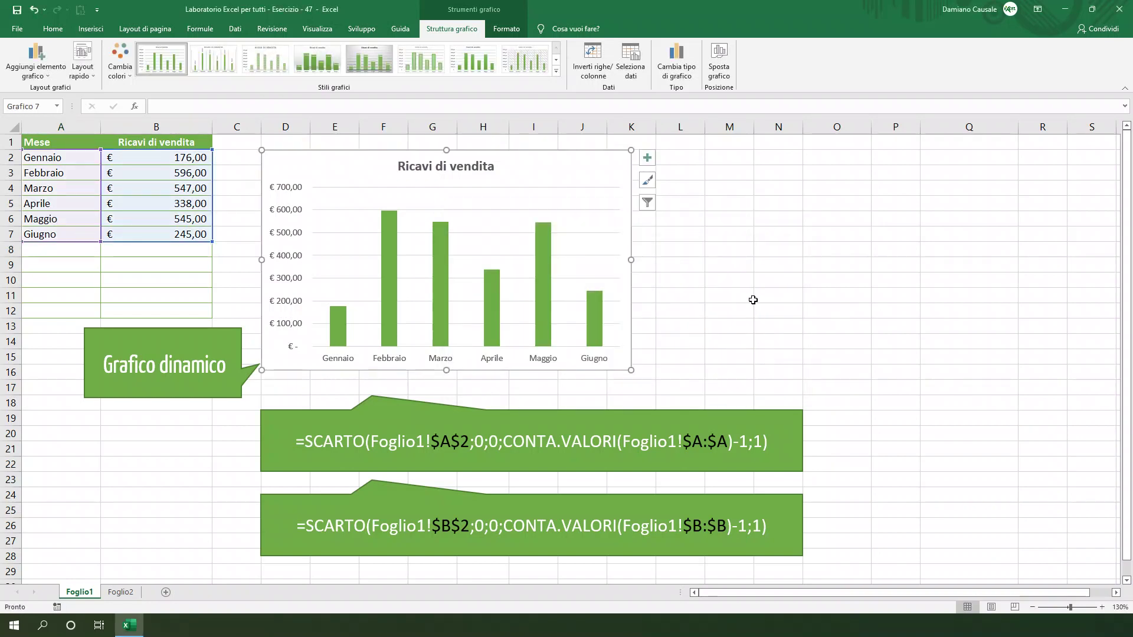
With cell M6 selected, define a new workbook name Dati referring to =Foglio1!$M$6
left_click(741, 226)
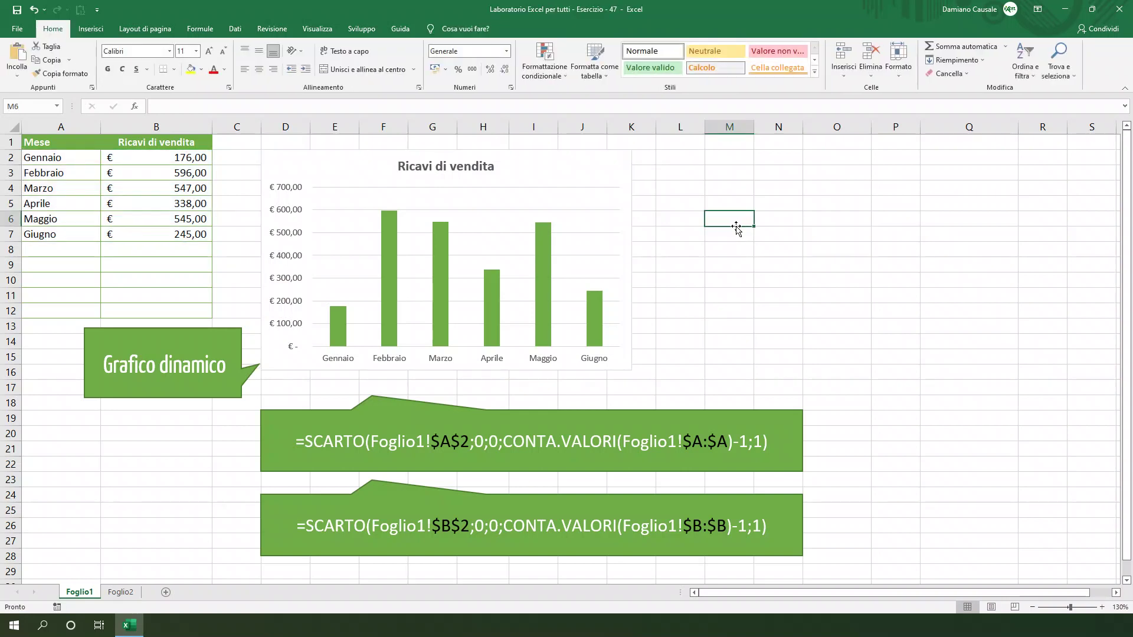
left_click(201, 29)
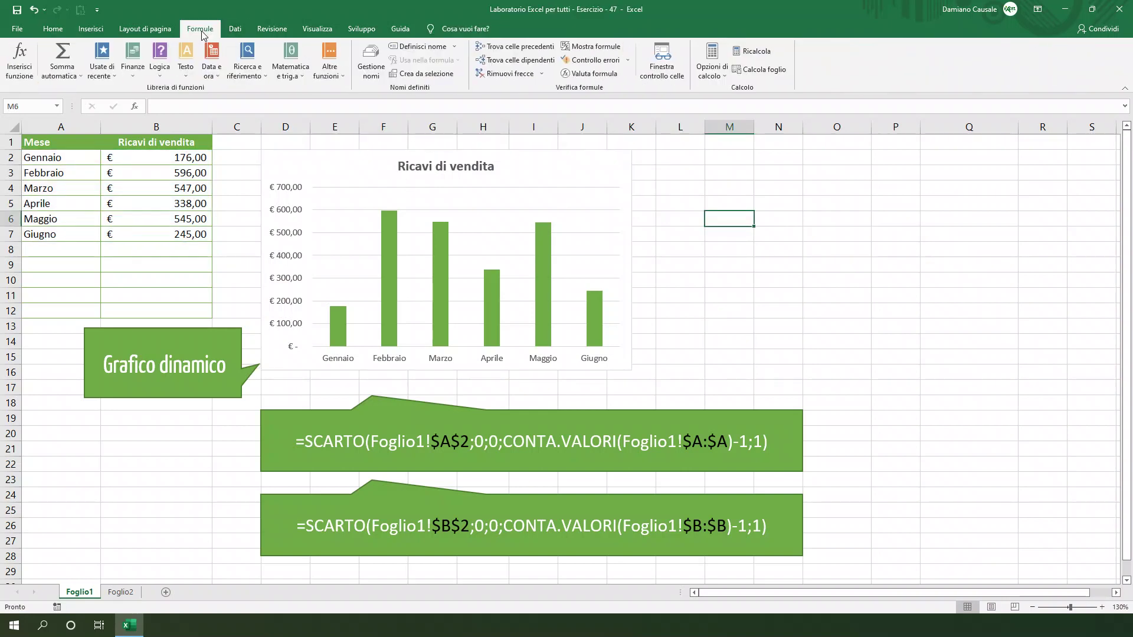
left_click(371, 75)
type("Dati")
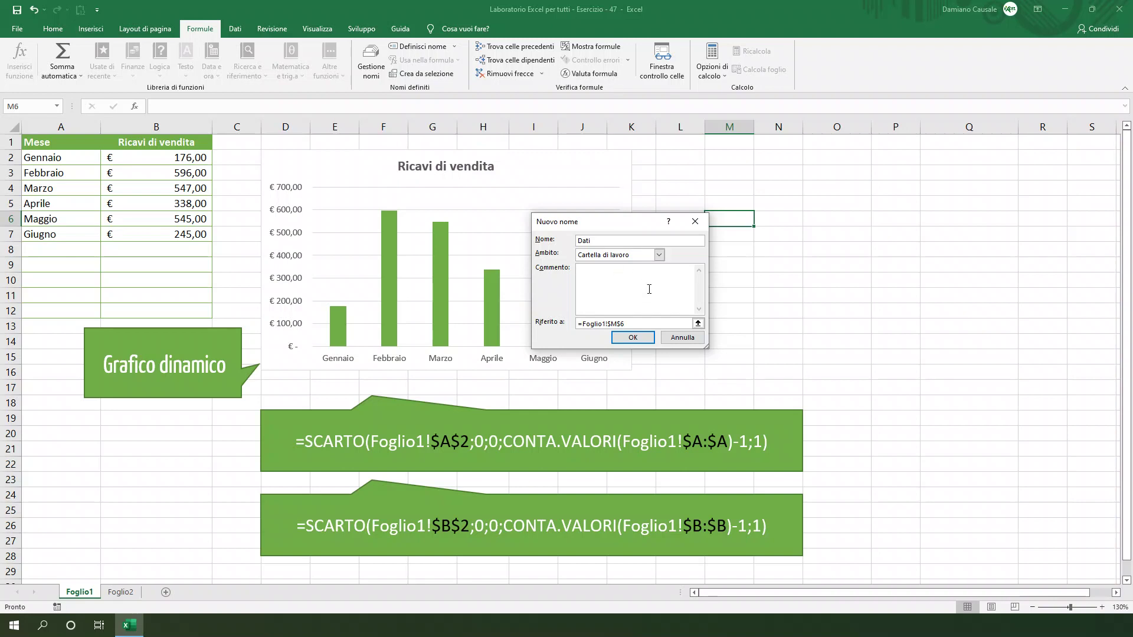
left_click(629, 323)
left_click_drag(612, 323, 578, 324)
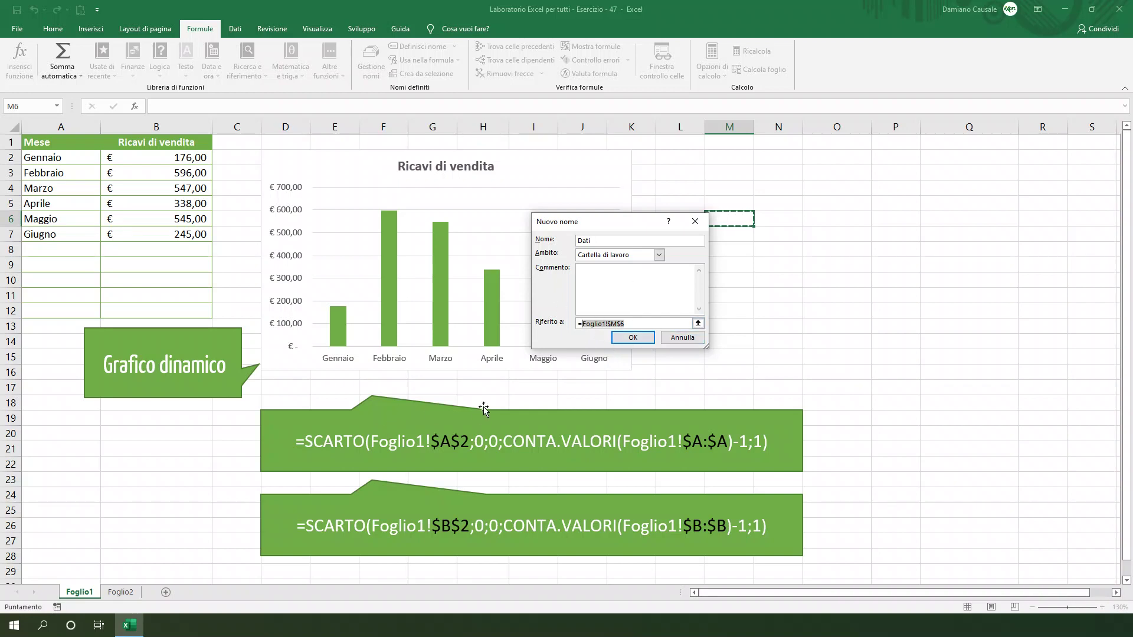
left_click(632, 337)
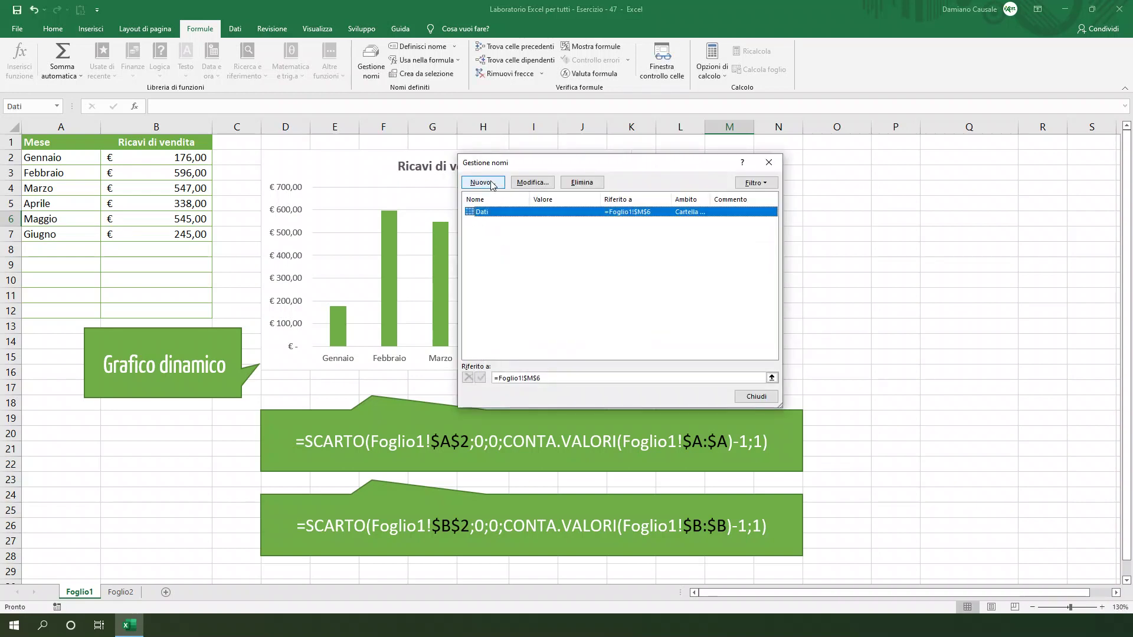
Define a second name Categorie, also referring to =Foglio1!$M$6, and close Gestione nomi
left_click(492, 184)
type("Categorie")
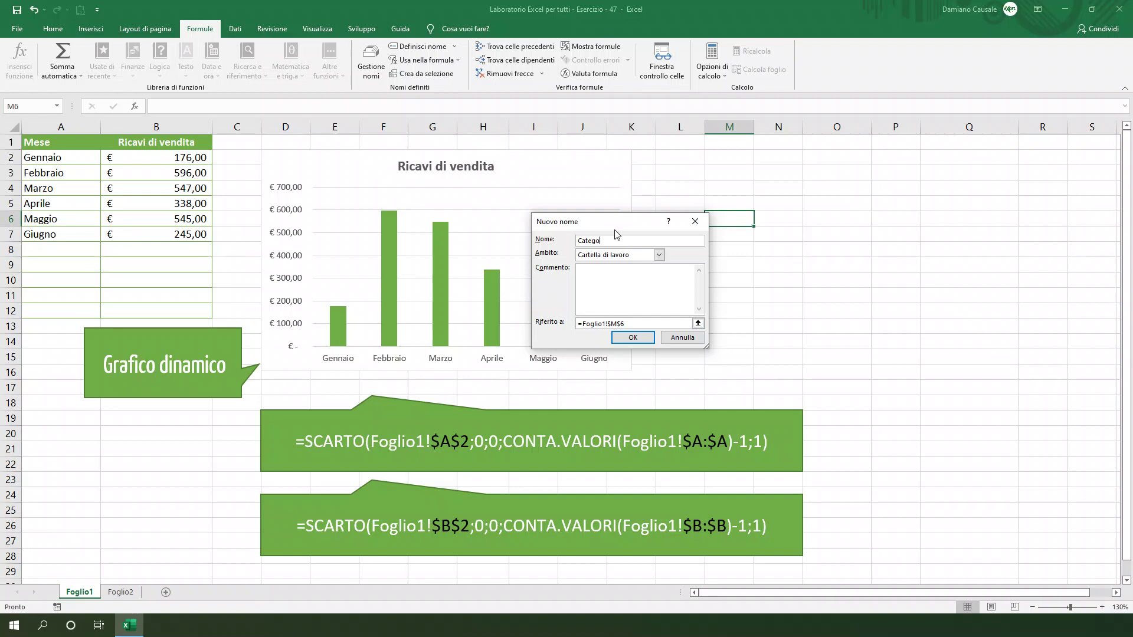
left_click(632, 338)
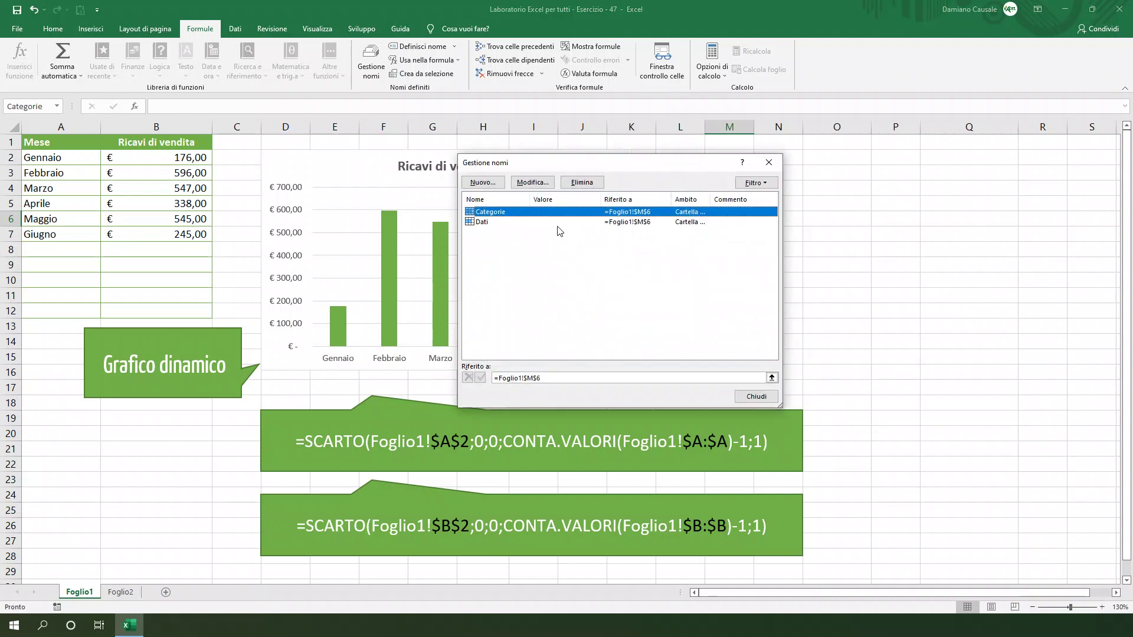
left_click(759, 397)
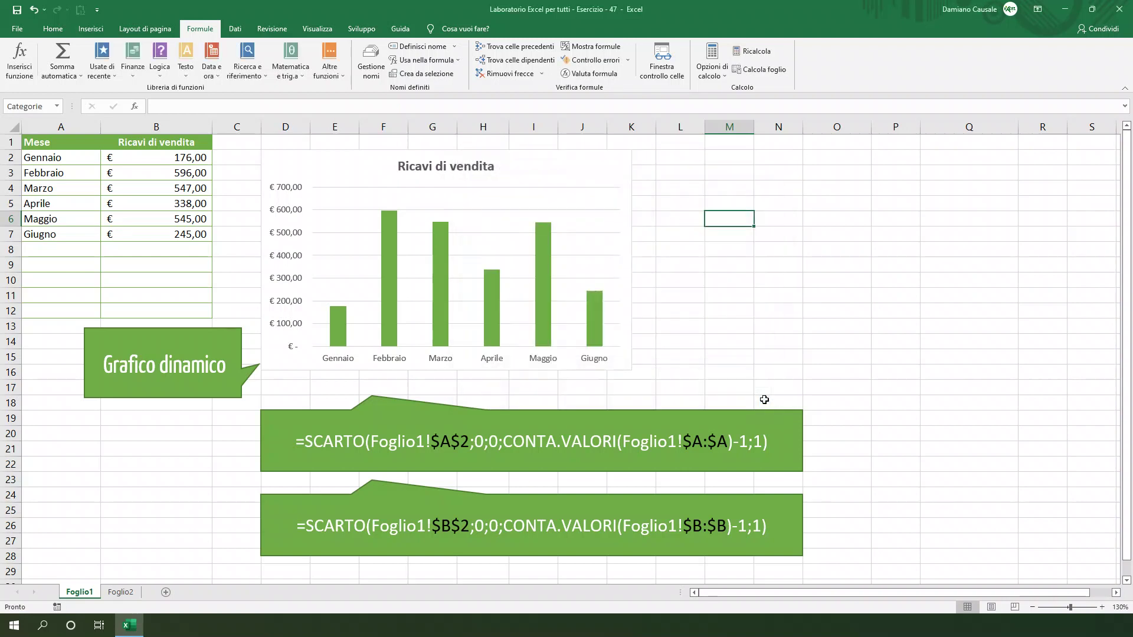
In M8, begin the formula =SCARTO(A2;0;0; using the SCARTO autocomplete
left_click(725, 252)
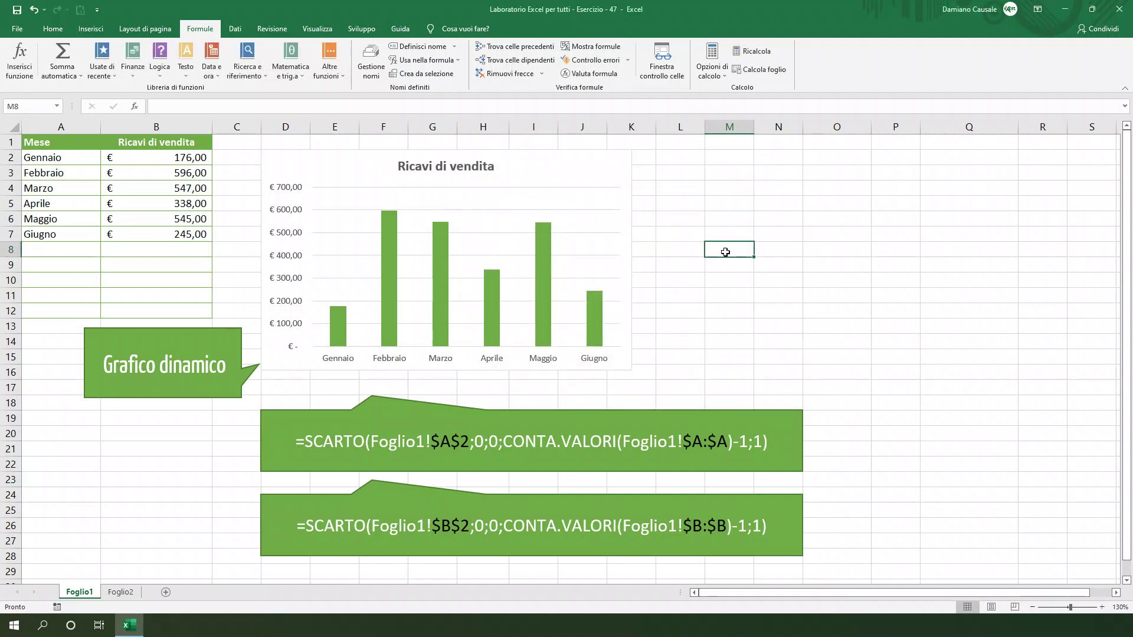
type("=s")
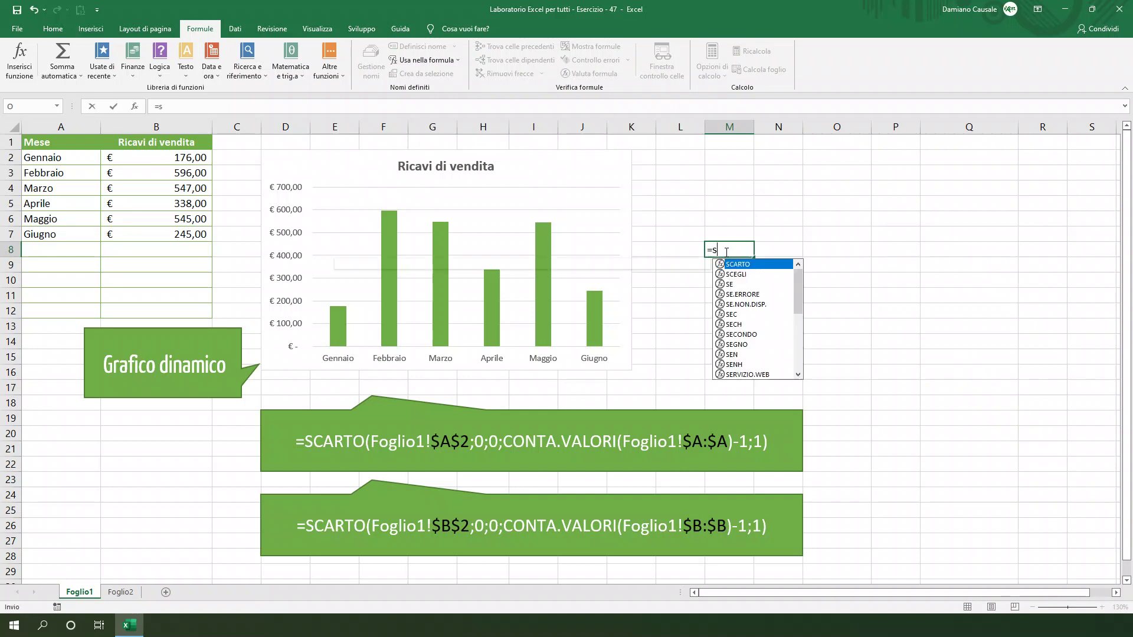
type("c")
double_click(736, 264)
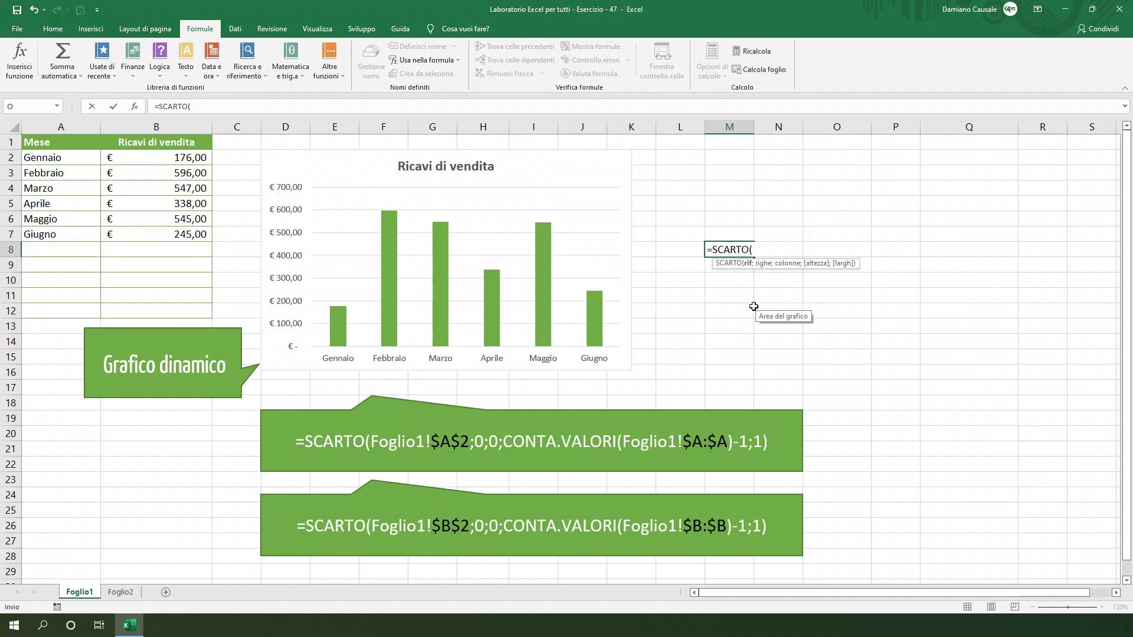
left_click(63, 159)
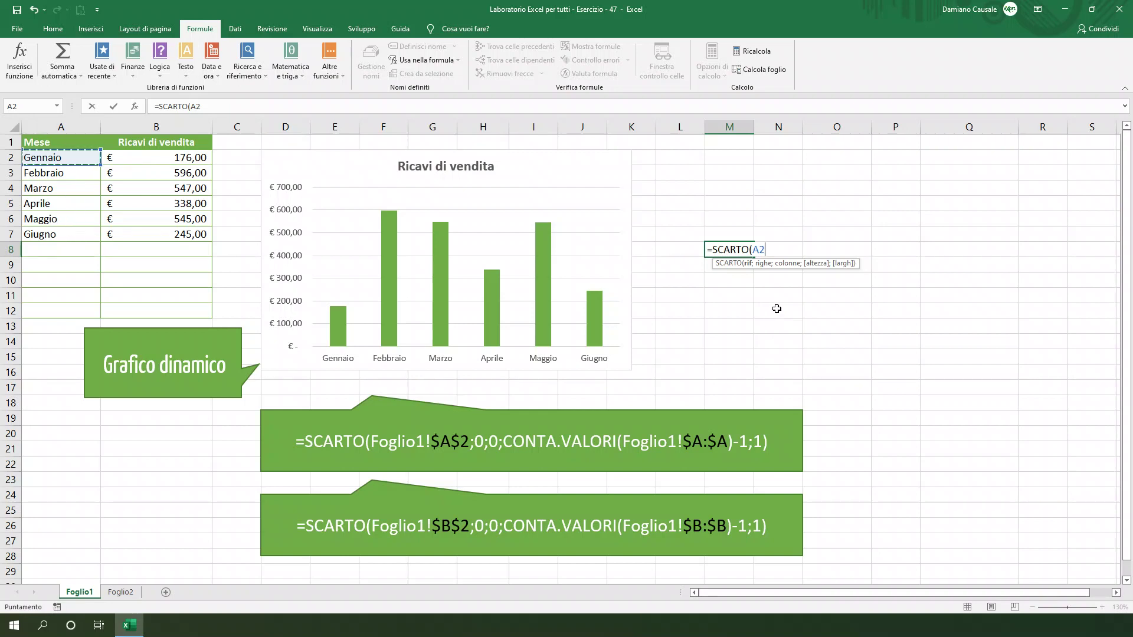
type(";0")
type(";0")
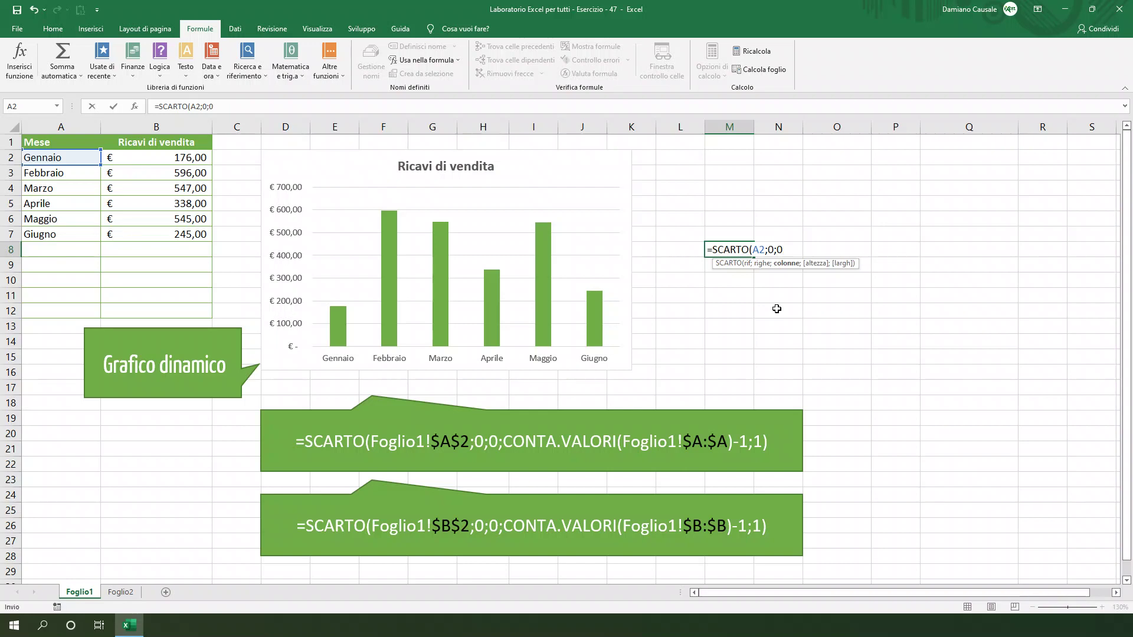
type(";")
Finish it with CONTA.VALORI(A:A)-1;1) and prefix an apostrophe so it stays as text
type("conta")
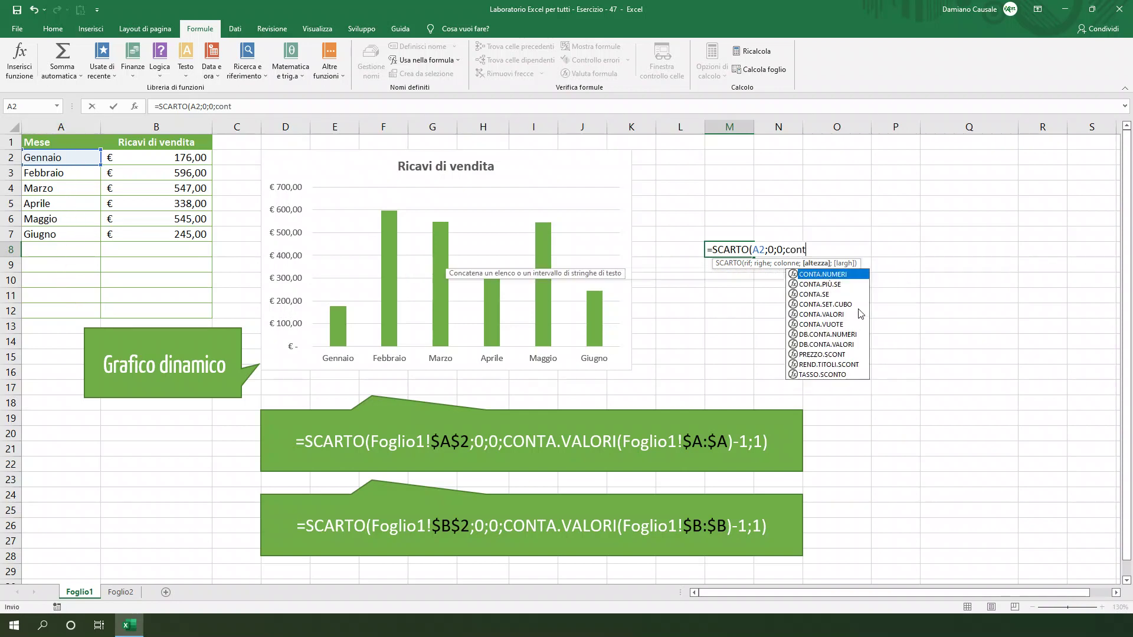
double_click(827, 315)
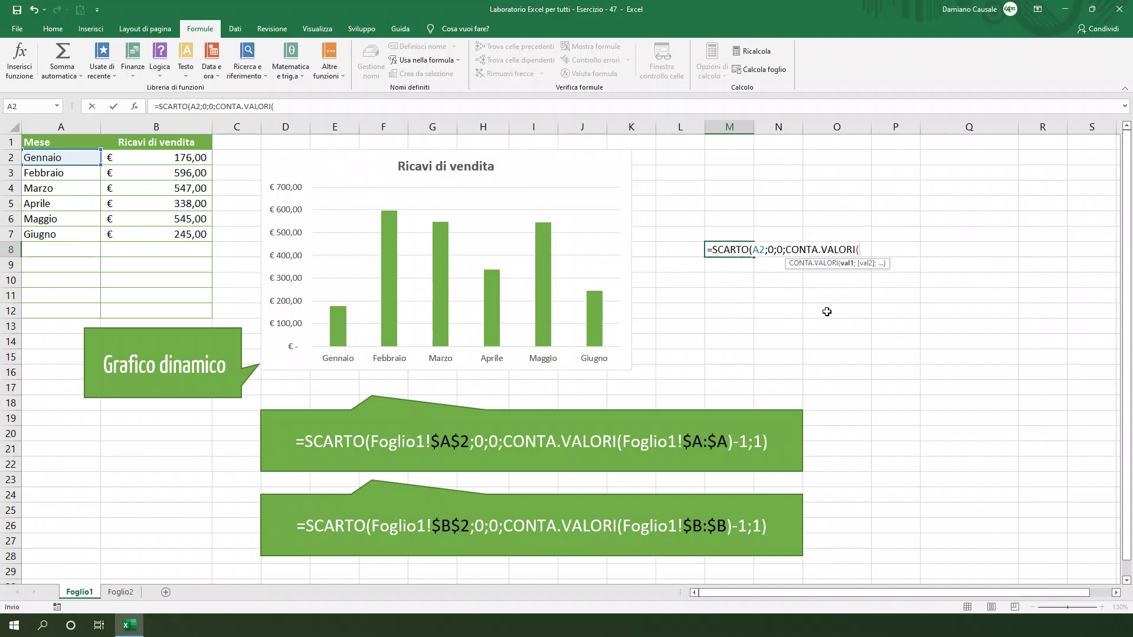
left_click(81, 123)
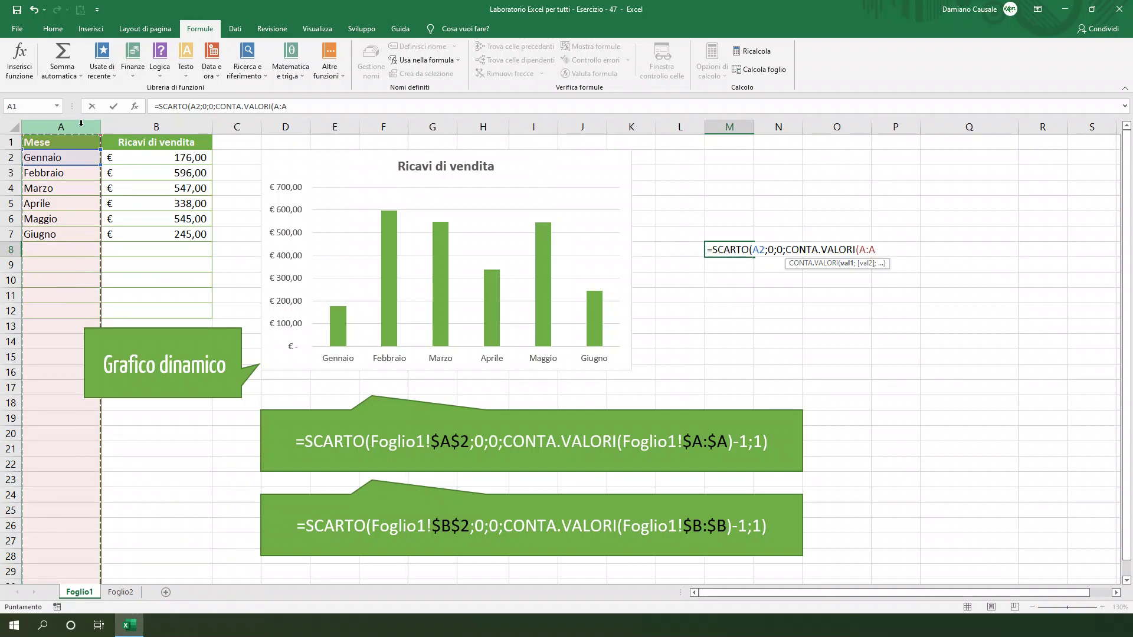
type(")-1")
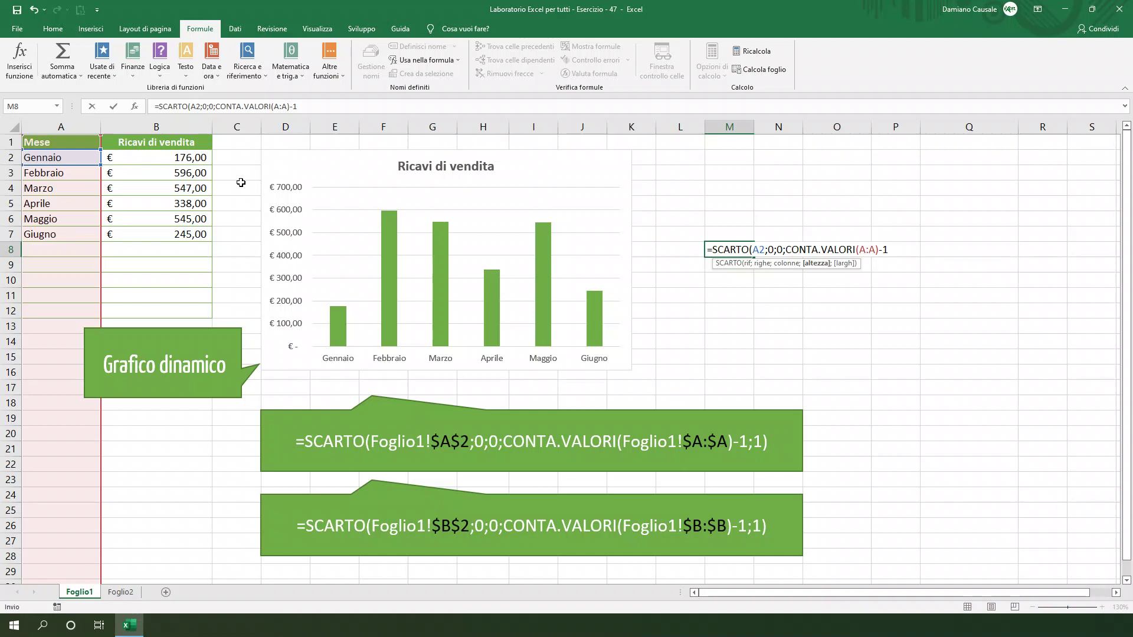
type(";1")
type(")")
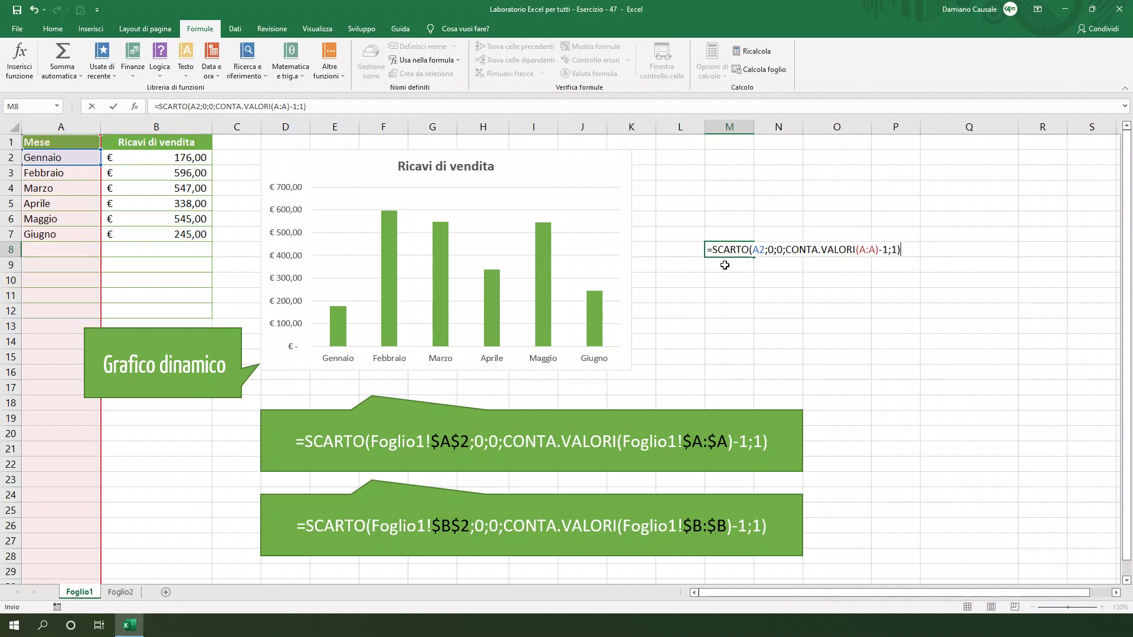
left_click(709, 251)
type("'")
left_click(709, 294)
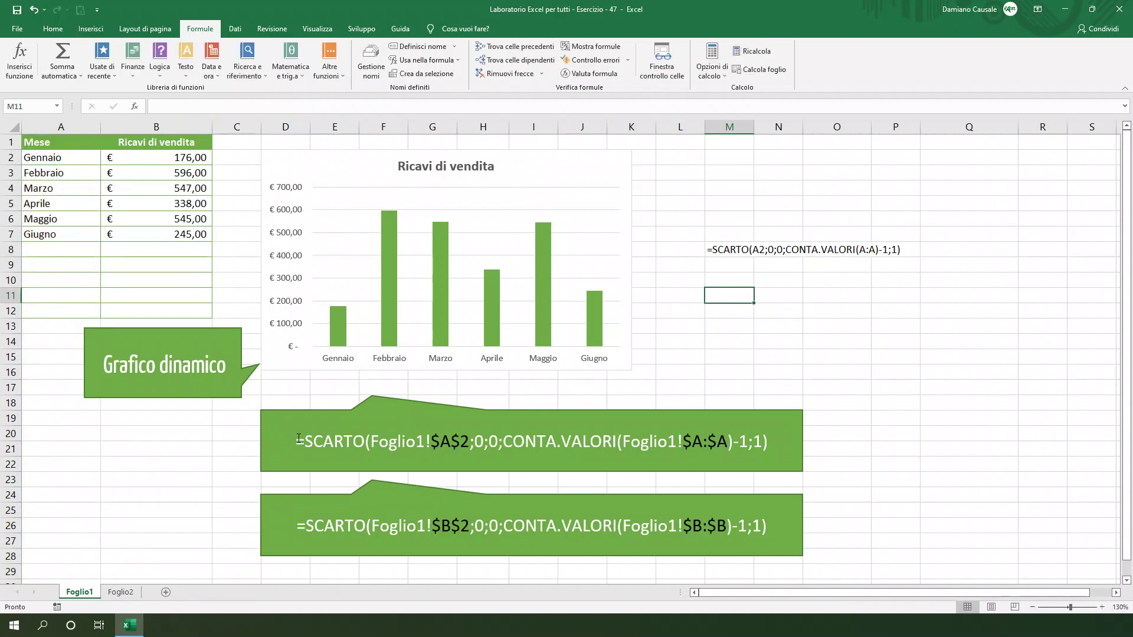
left_click_drag(294, 441, 795, 438)
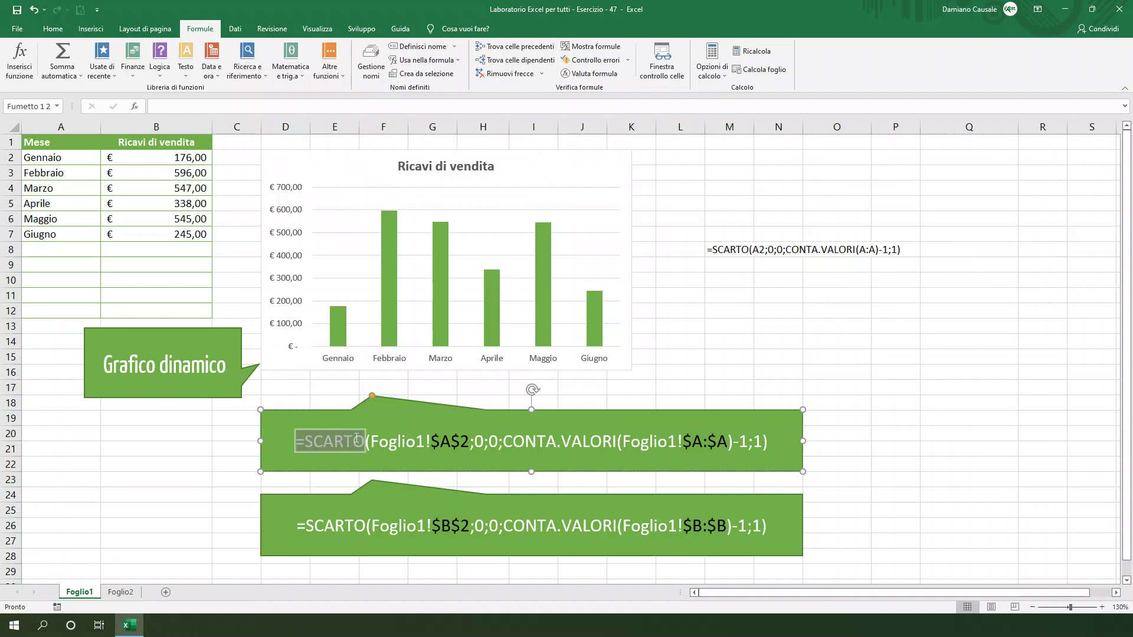
right_click(753, 450)
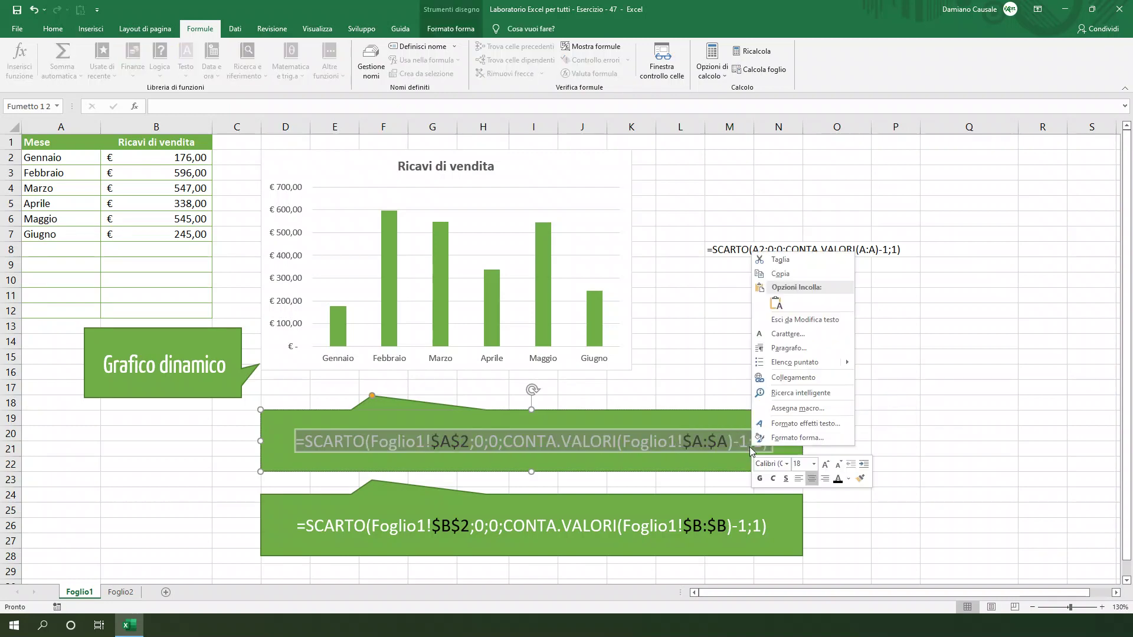
left_click(788, 275)
left_click(717, 302)
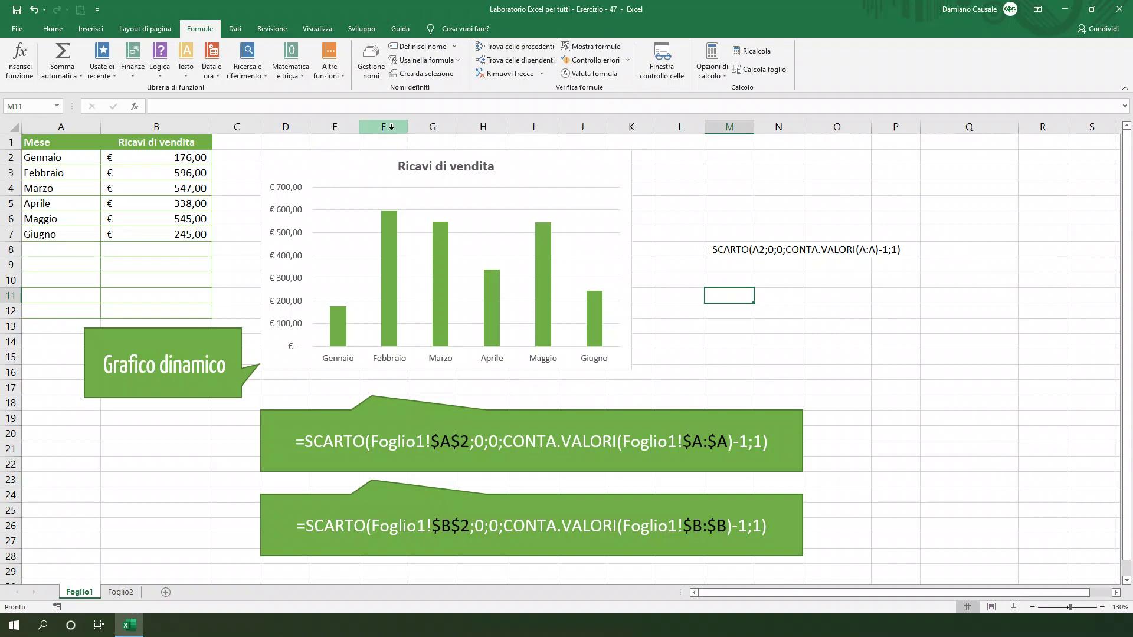
In Gestione nomi, paste =SCARTO(Foglio1!$A$2;0;0;CONTA.VALORI(Foglio1!$A:$A)-1;1) as Categorie's reference
left_click(375, 65)
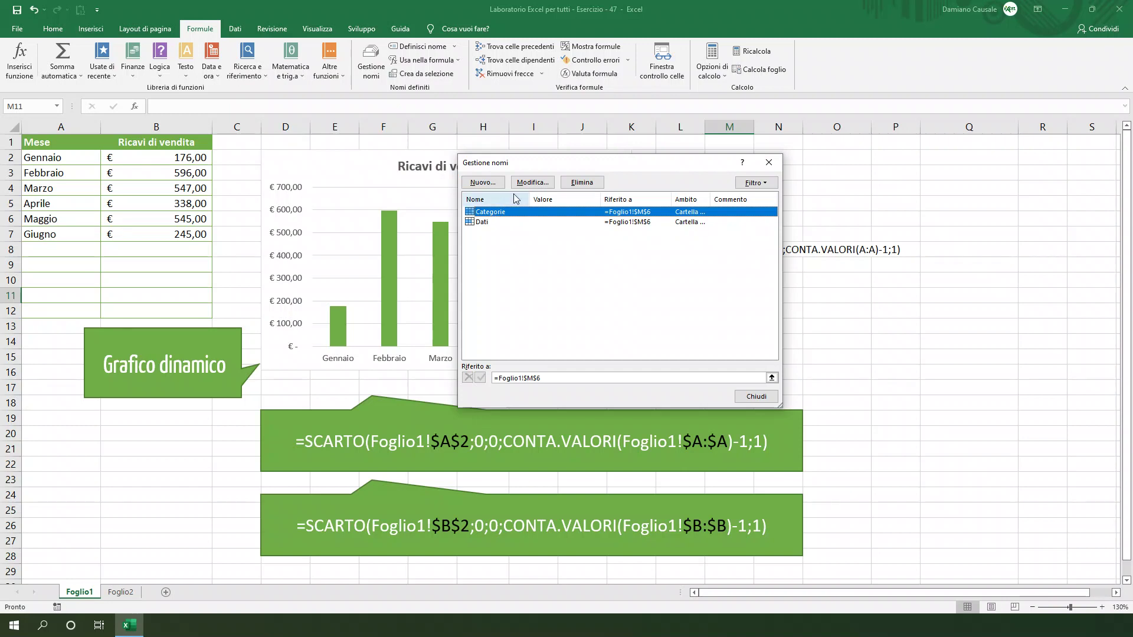
key("Escape")
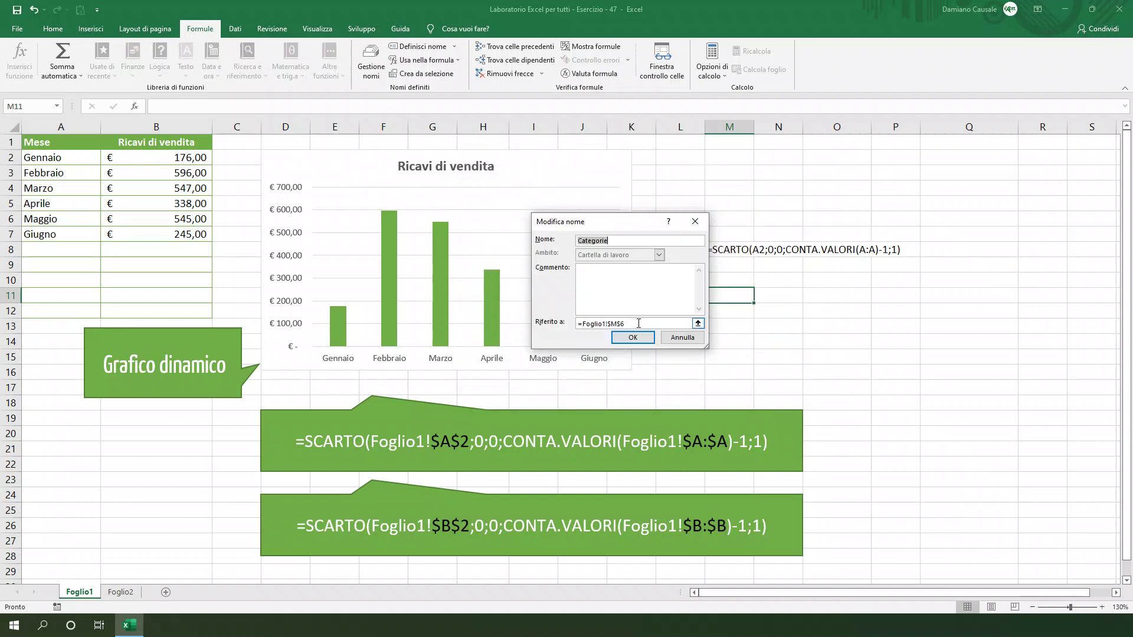
left_click_drag(639, 324, 575, 323)
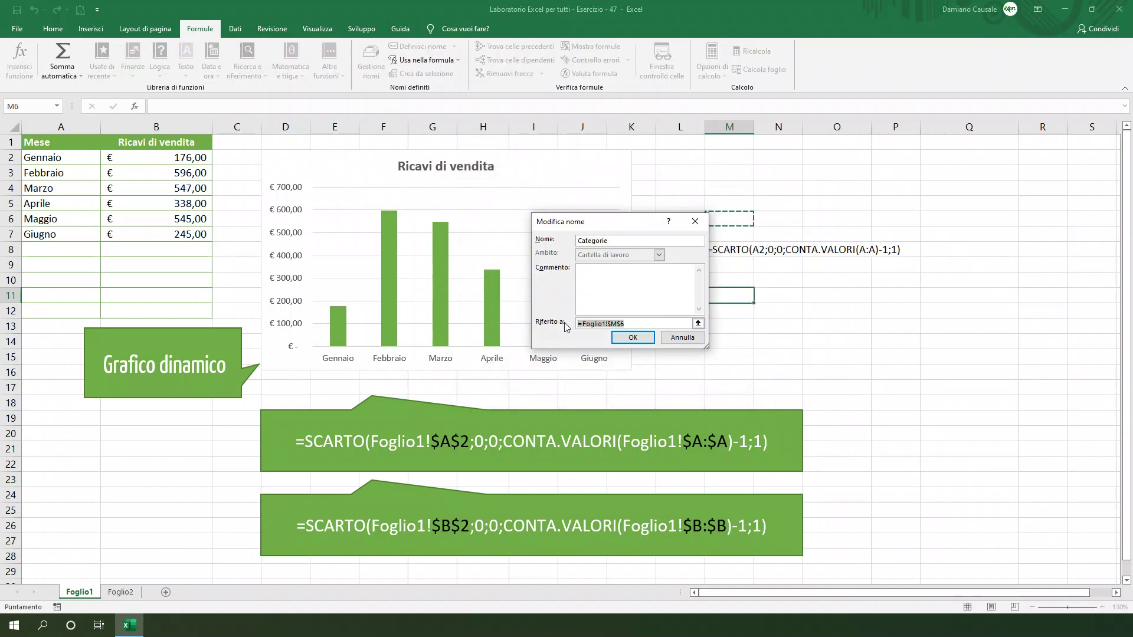
key("ctrl+v")
left_click(632, 337)
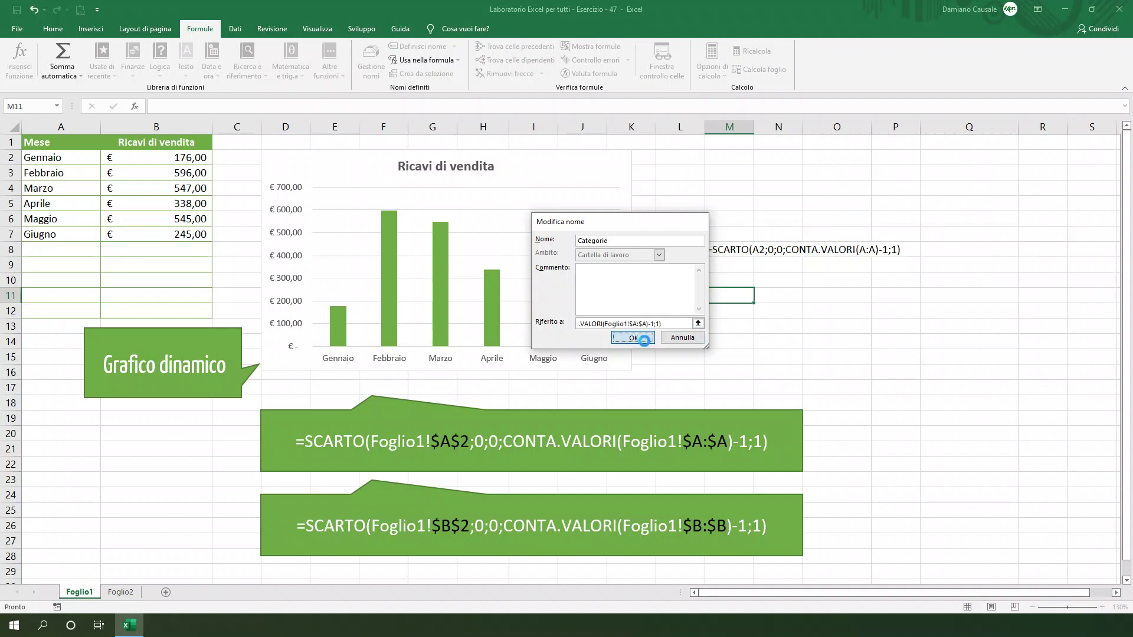
left_click(755, 395)
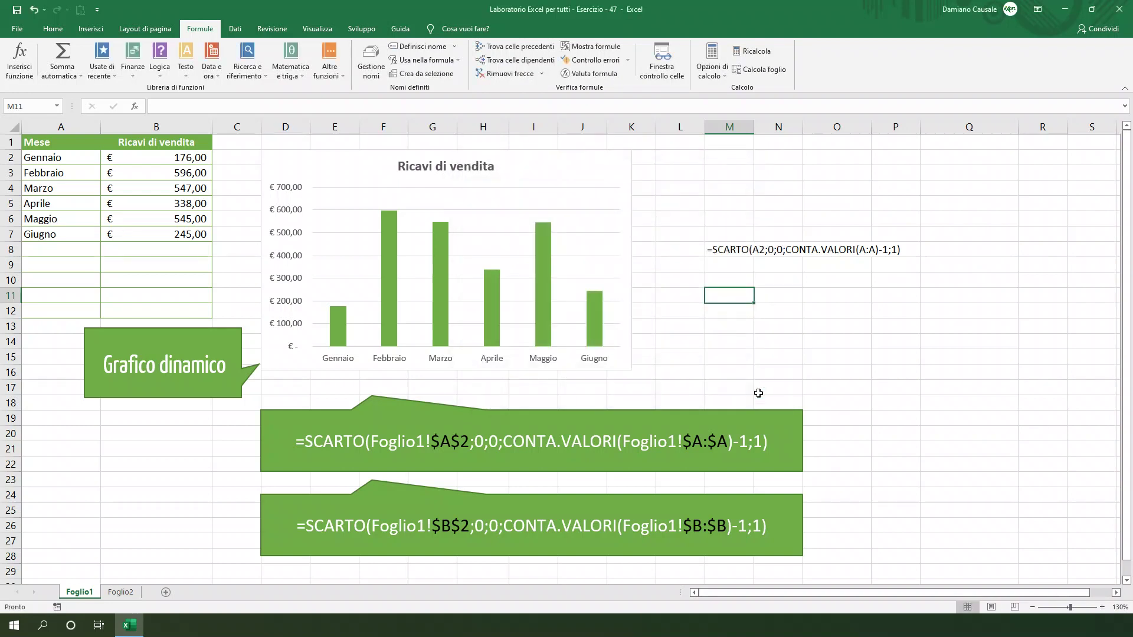
left_click_drag(300, 524, 754, 537)
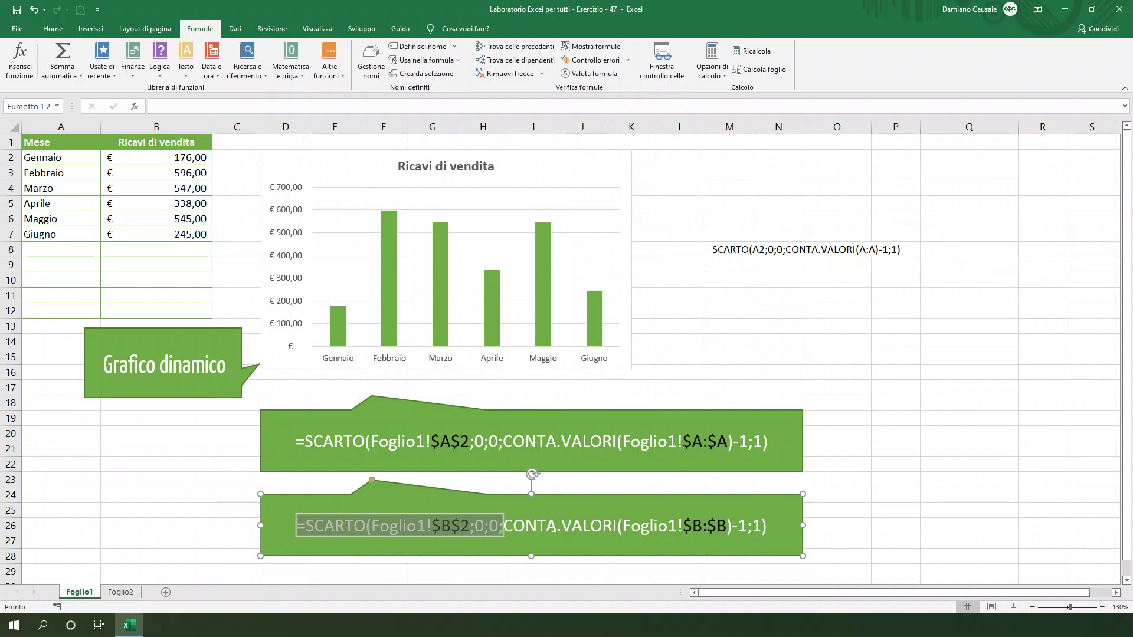
right_click(754, 537)
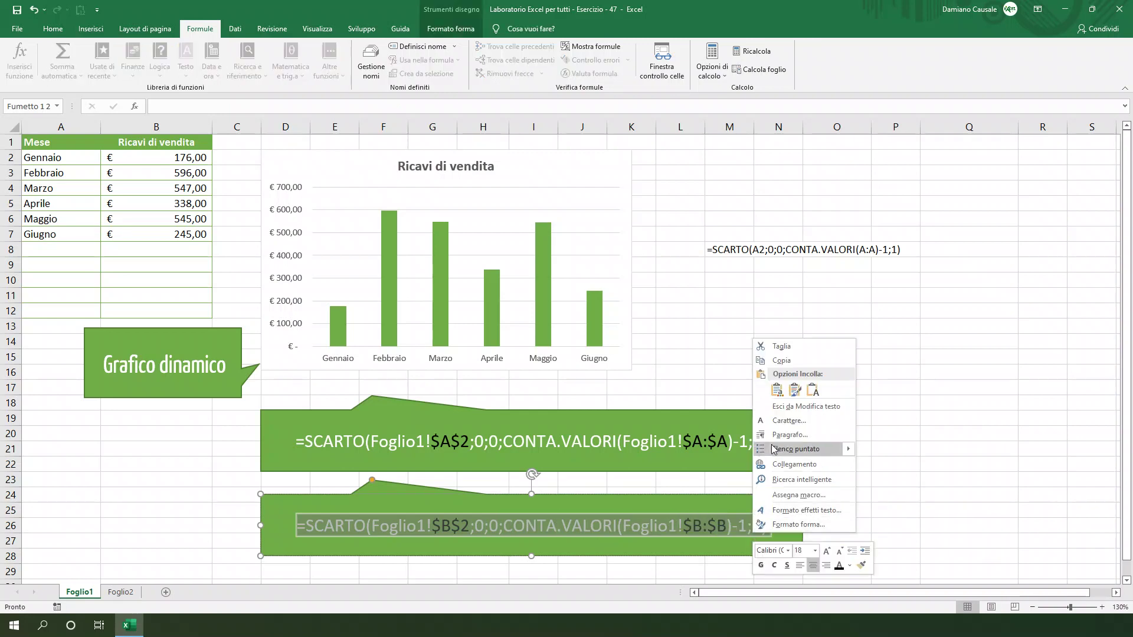
left_click(789, 369)
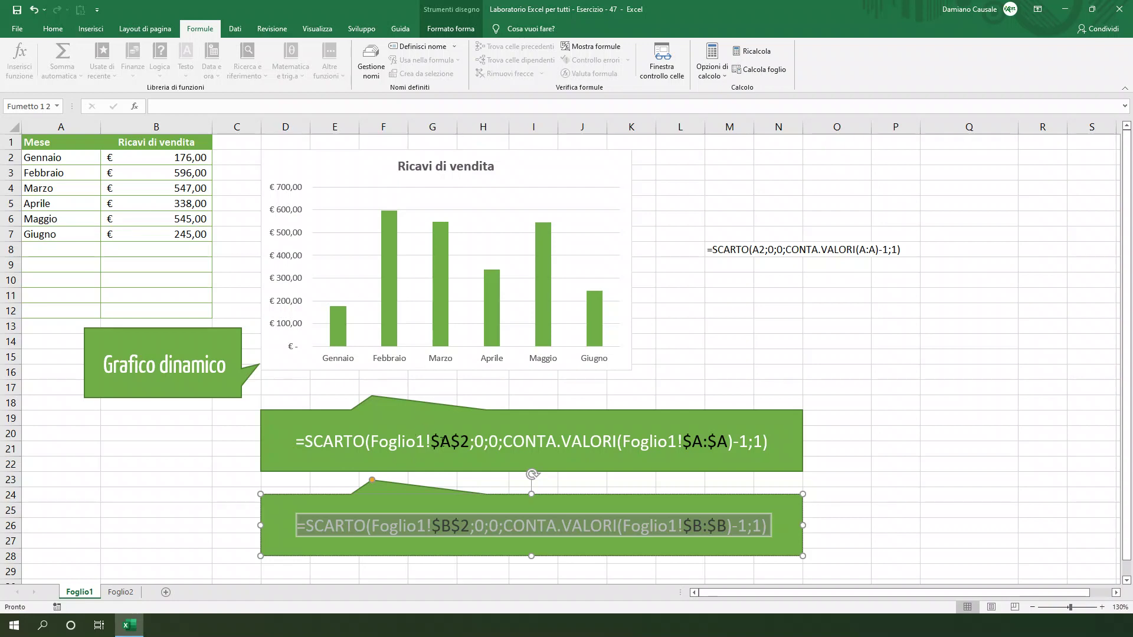
left_click(441, 440)
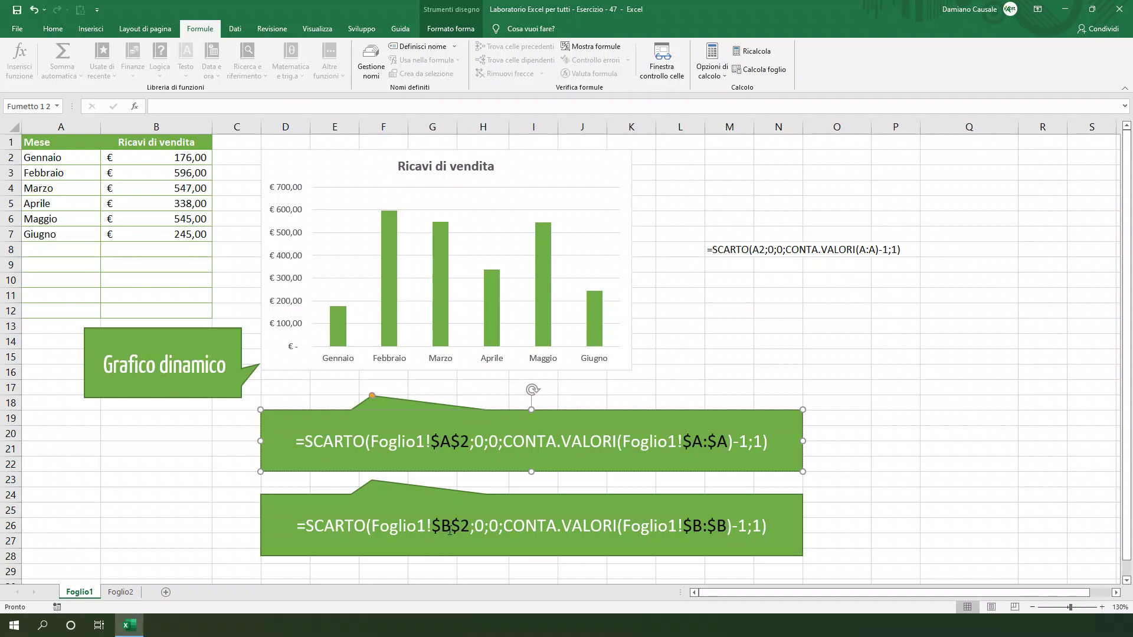
left_click_drag(450, 530, 461, 530)
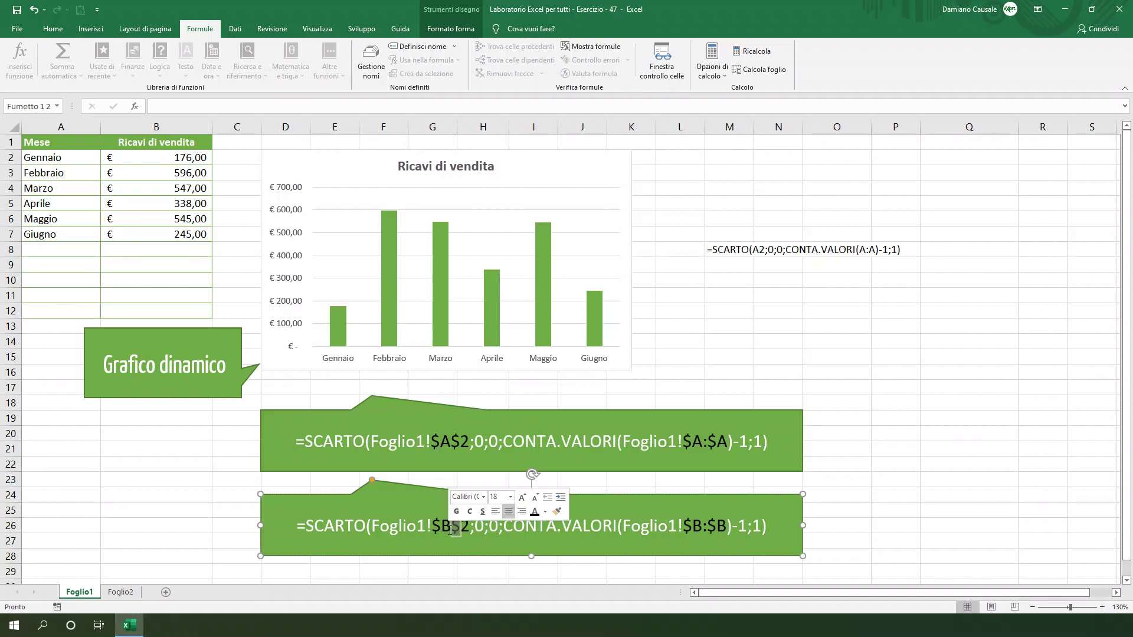
left_click(707, 527)
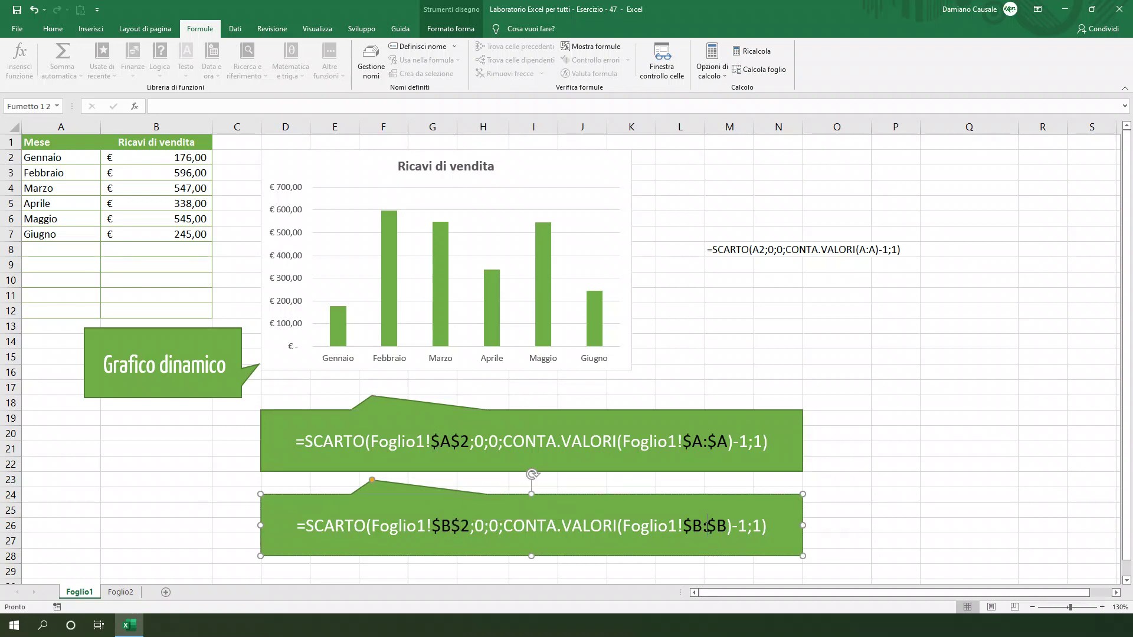
left_click(692, 294)
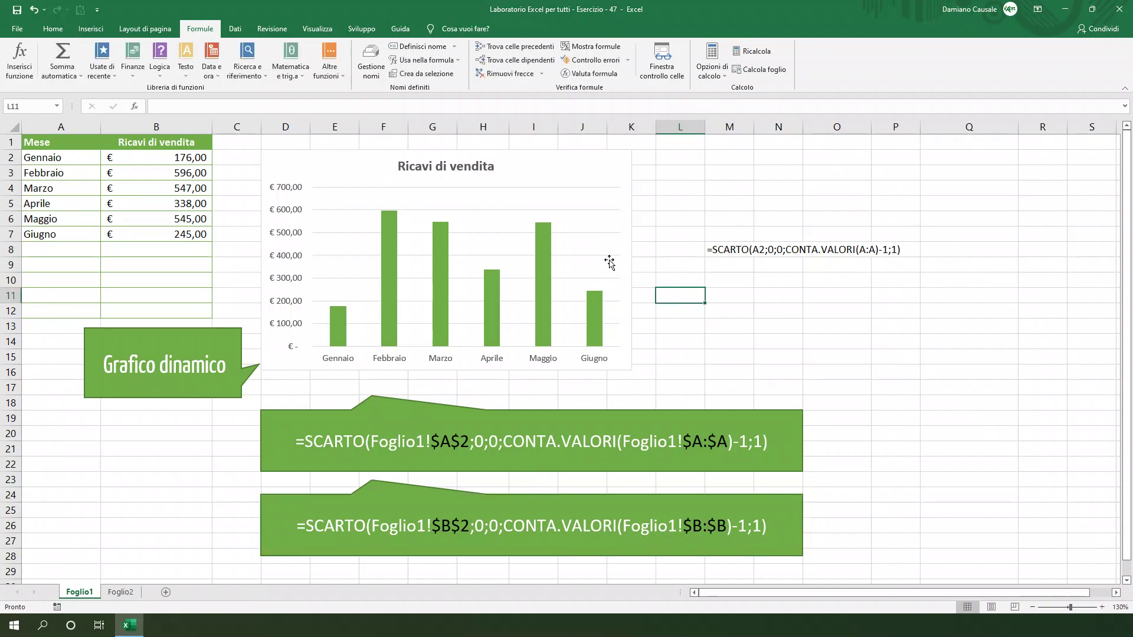
Replace Dati's reference with the pasted =SCARTO(Foglio1!$B$2;0;0;CONTA.VALORI(Foglio1!$B:$B)-1;1) and close Gestione nomi
left_click(375, 72)
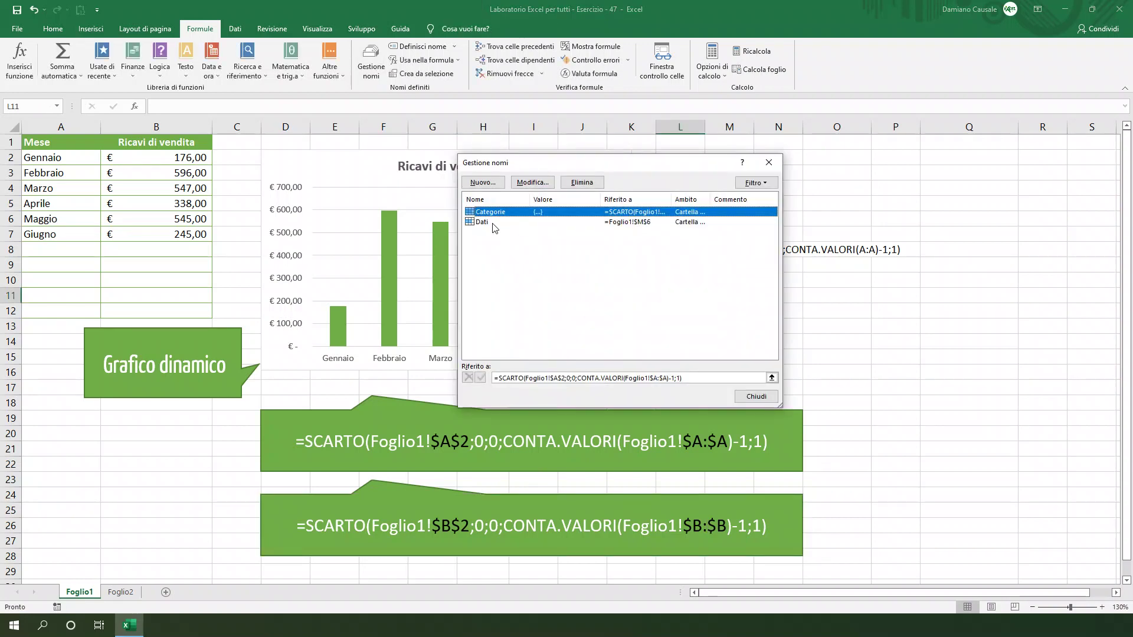
left_click(496, 223)
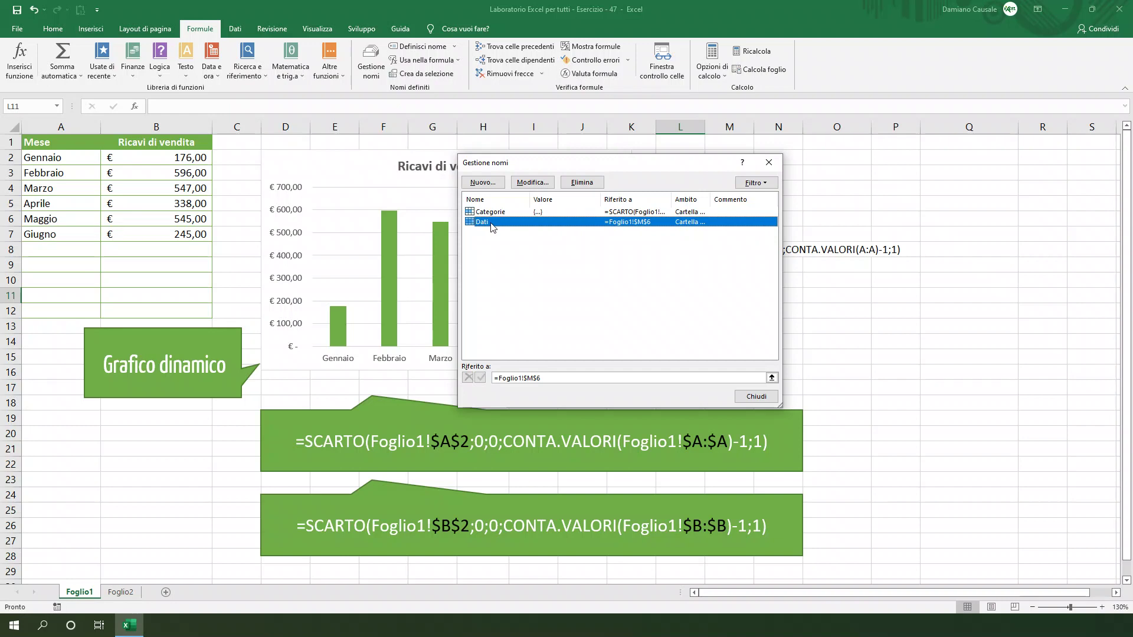
left_click(533, 184)
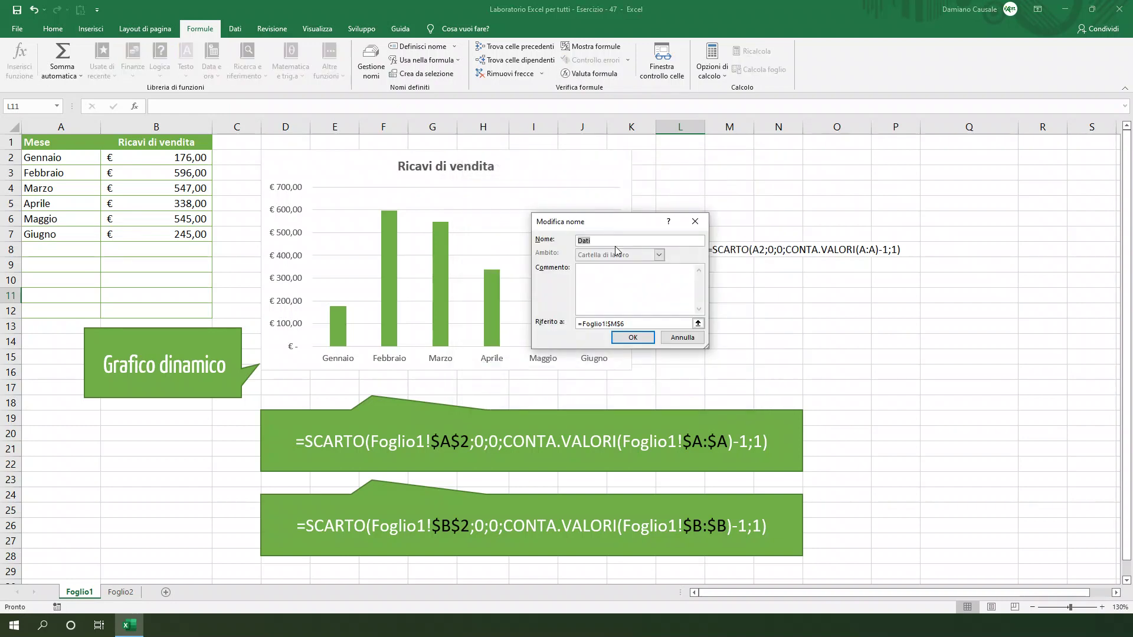
left_click(639, 323)
key("ctrl+v")
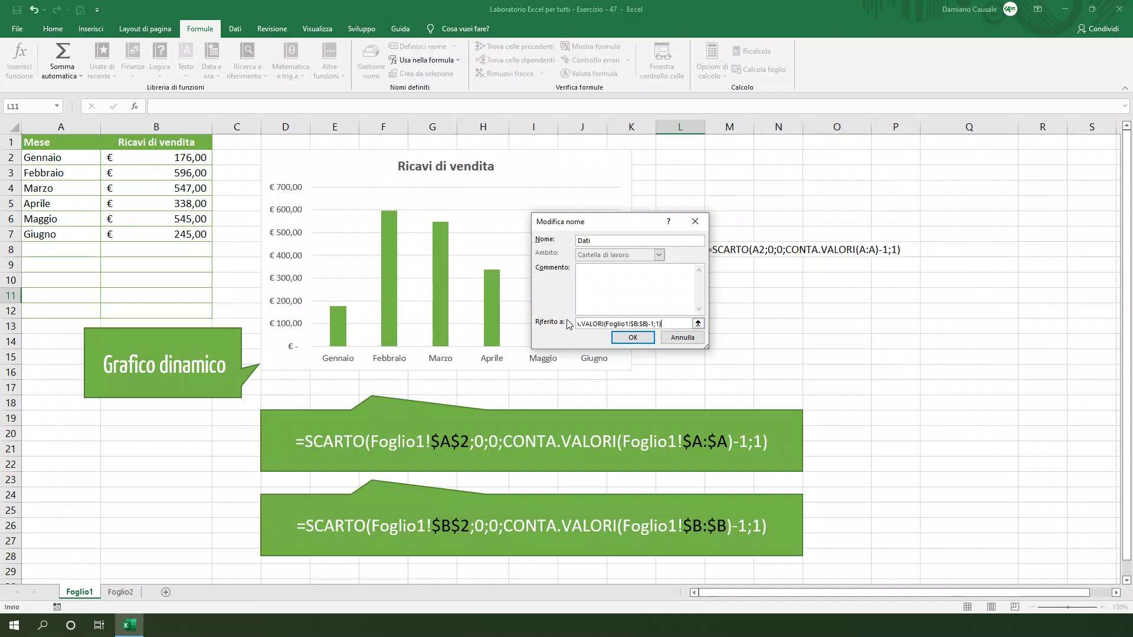
left_click(642, 339)
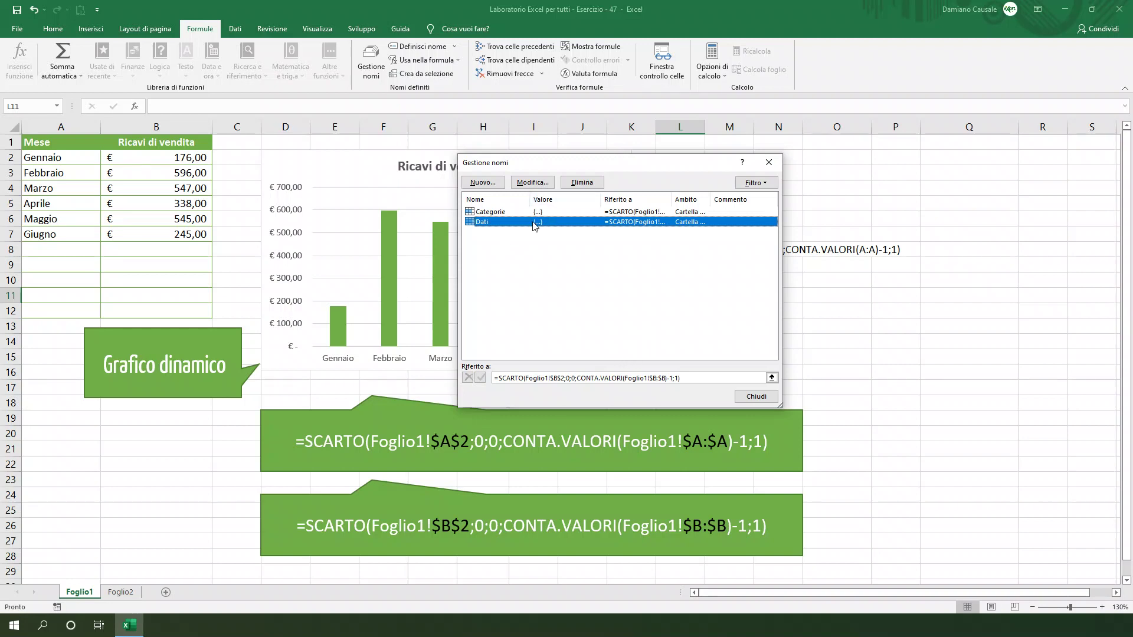
left_click(757, 396)
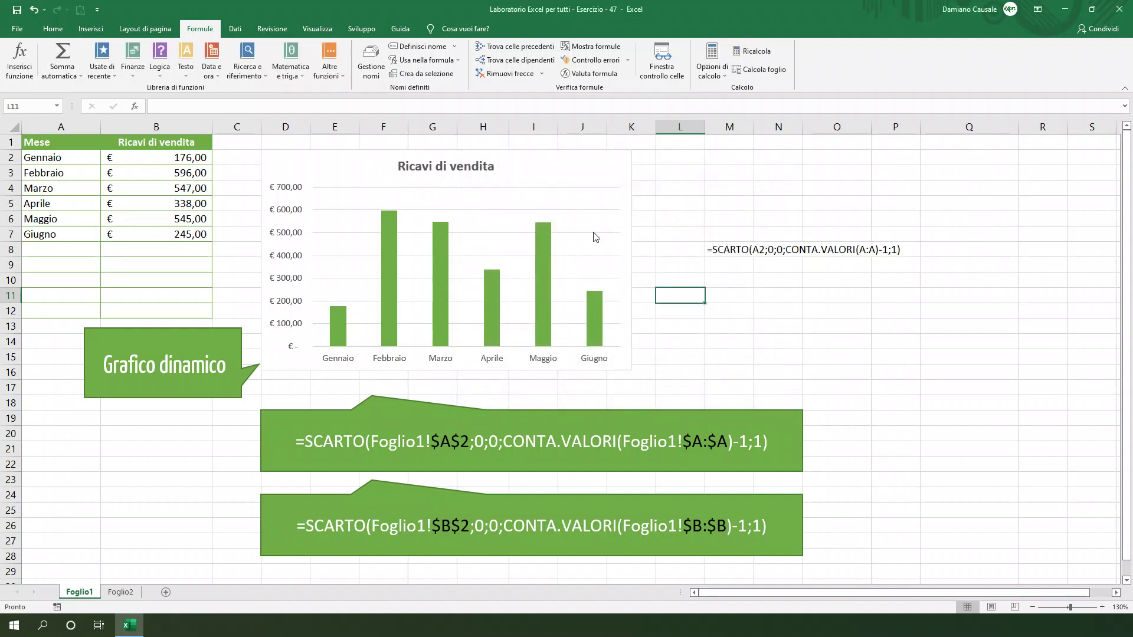
In Seleziona dati, change Serie1's values from B2:B7 to =Foglio1!Dati
left_click(566, 169)
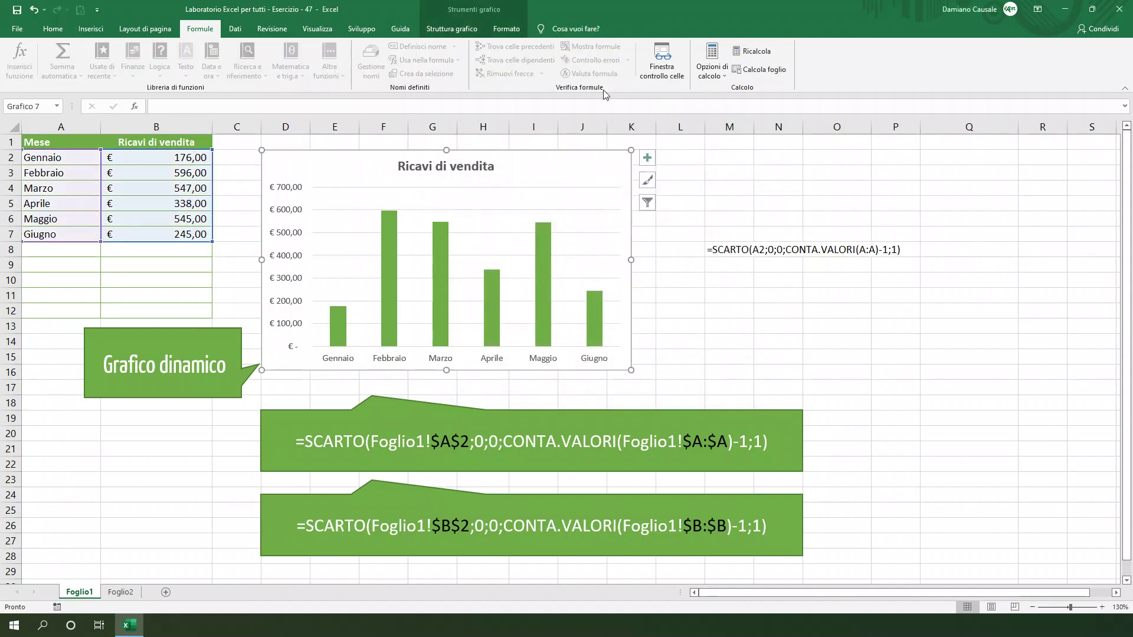
left_click(426, 33)
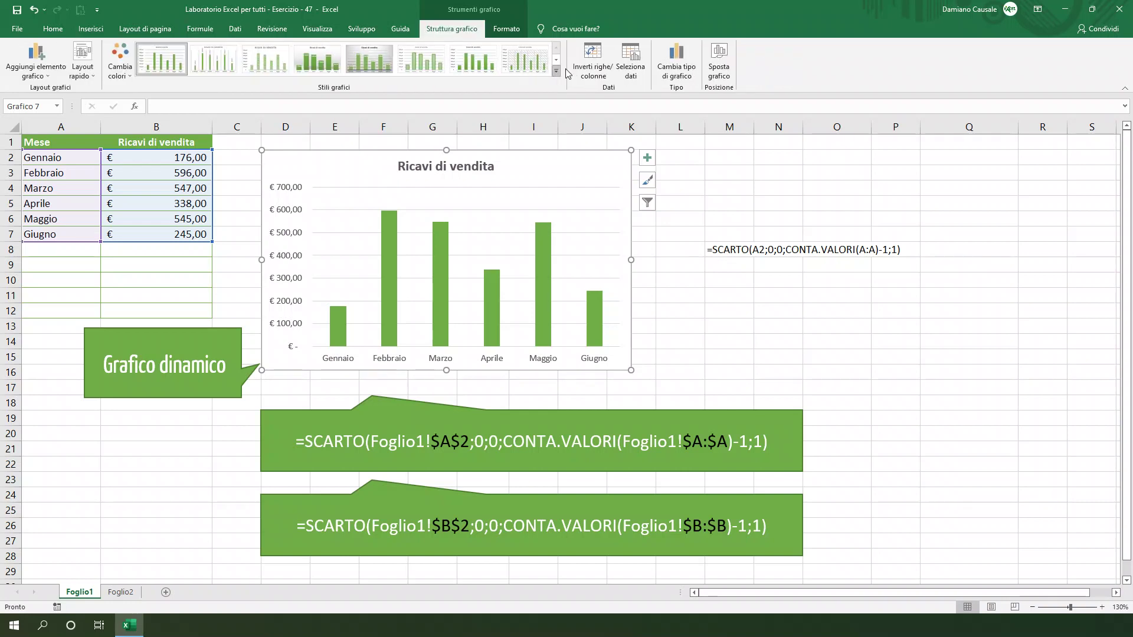
left_click(632, 59)
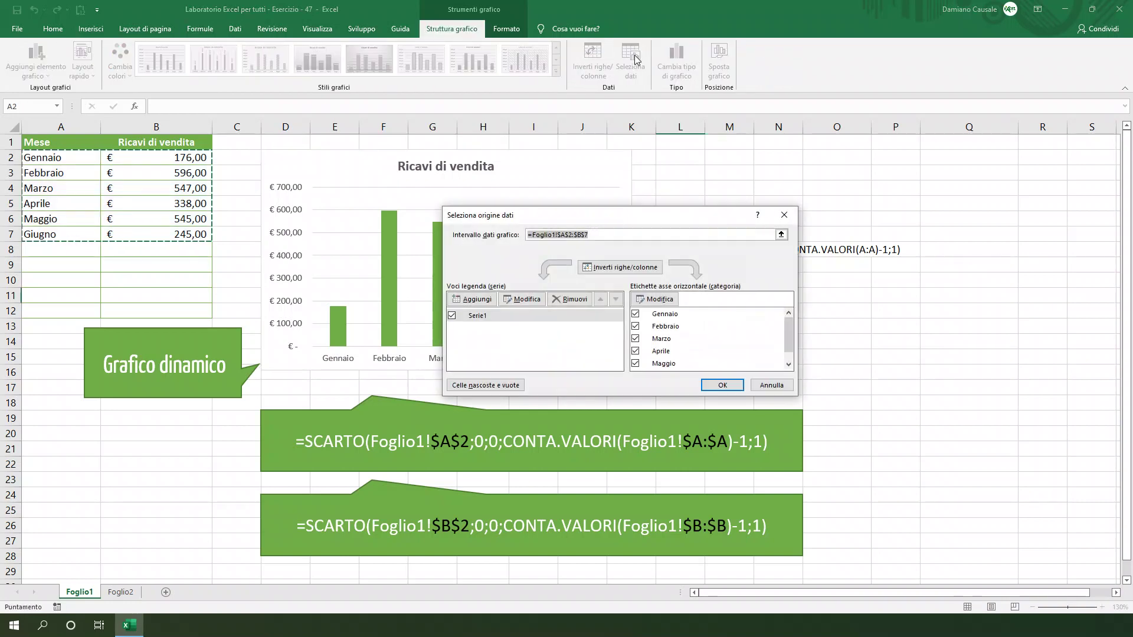
left_click(521, 301)
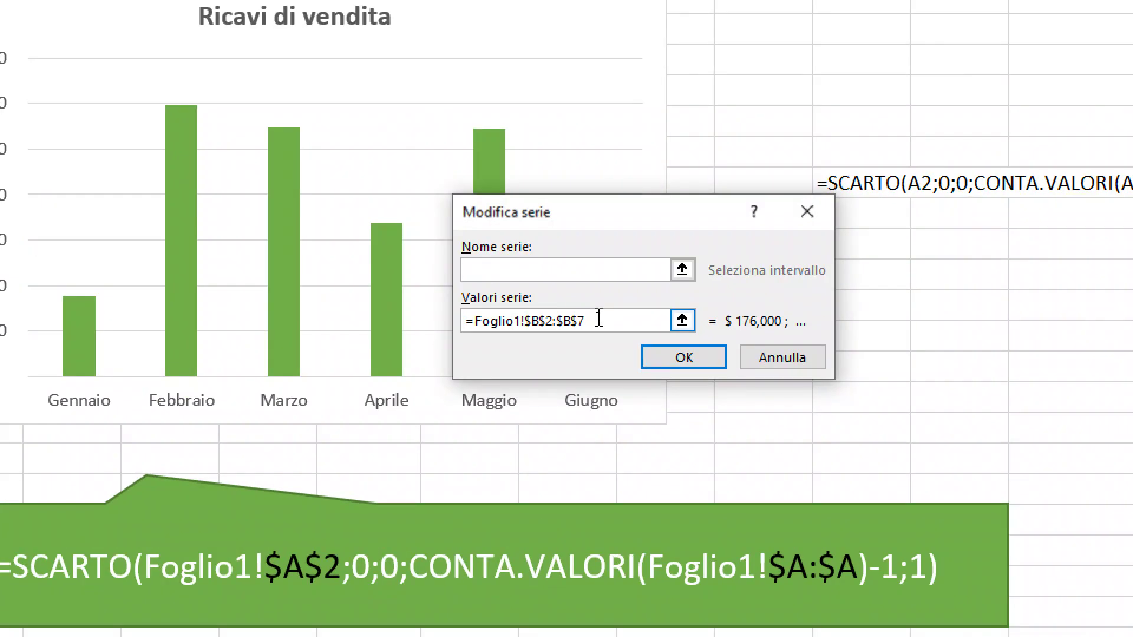
left_click(599, 318)
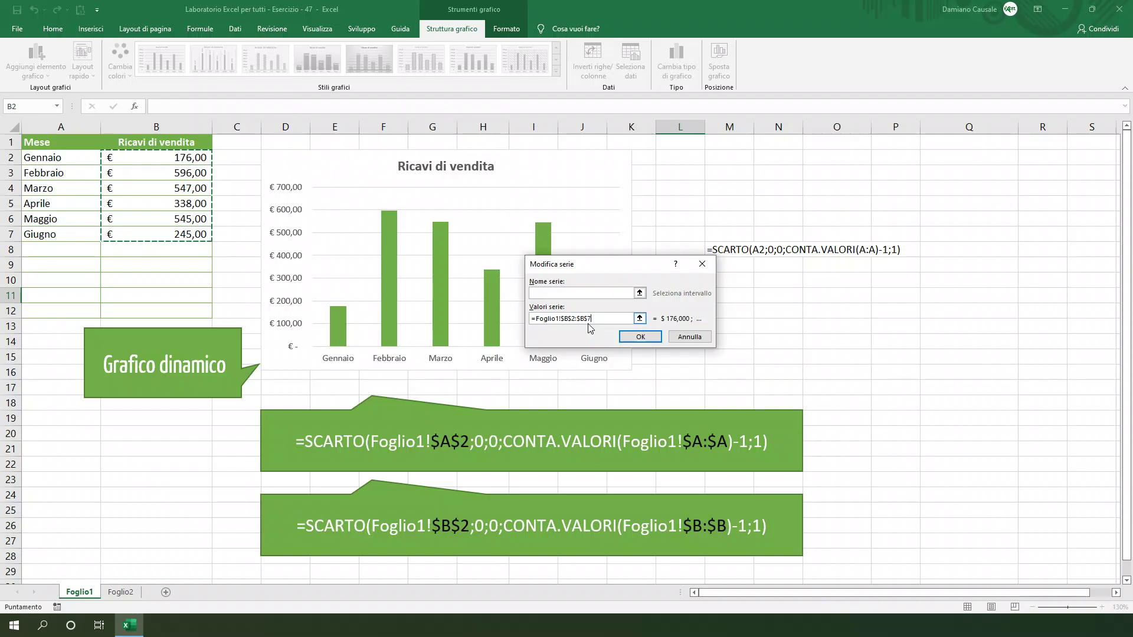
left_click_drag(591, 318, 564, 319)
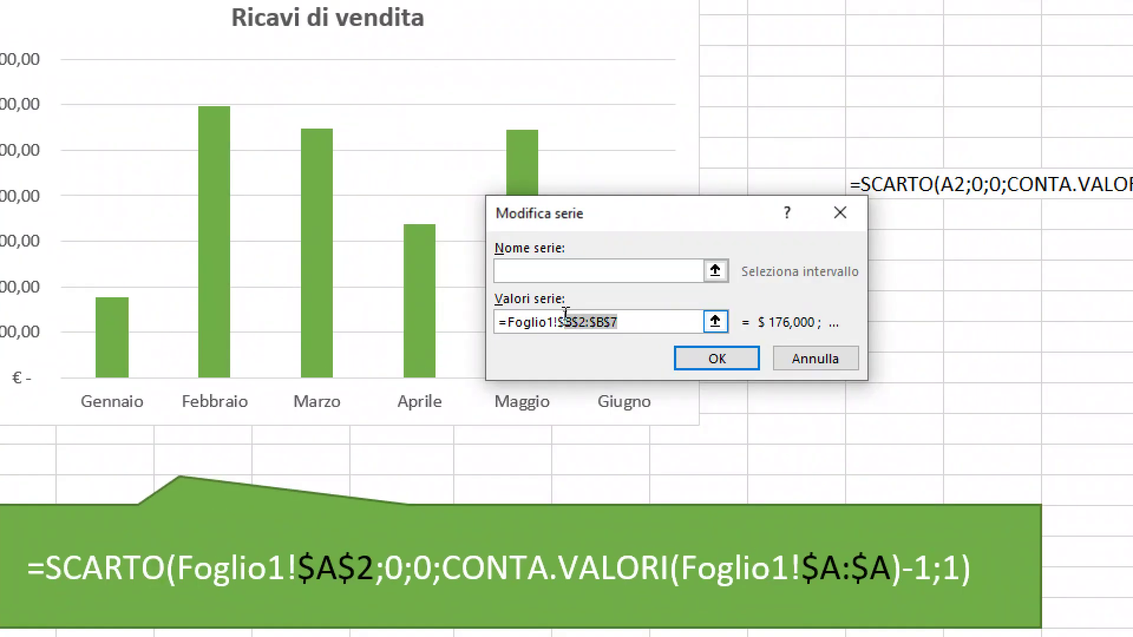
key("BackSpace")
key("BackSpace")
type("Dati")
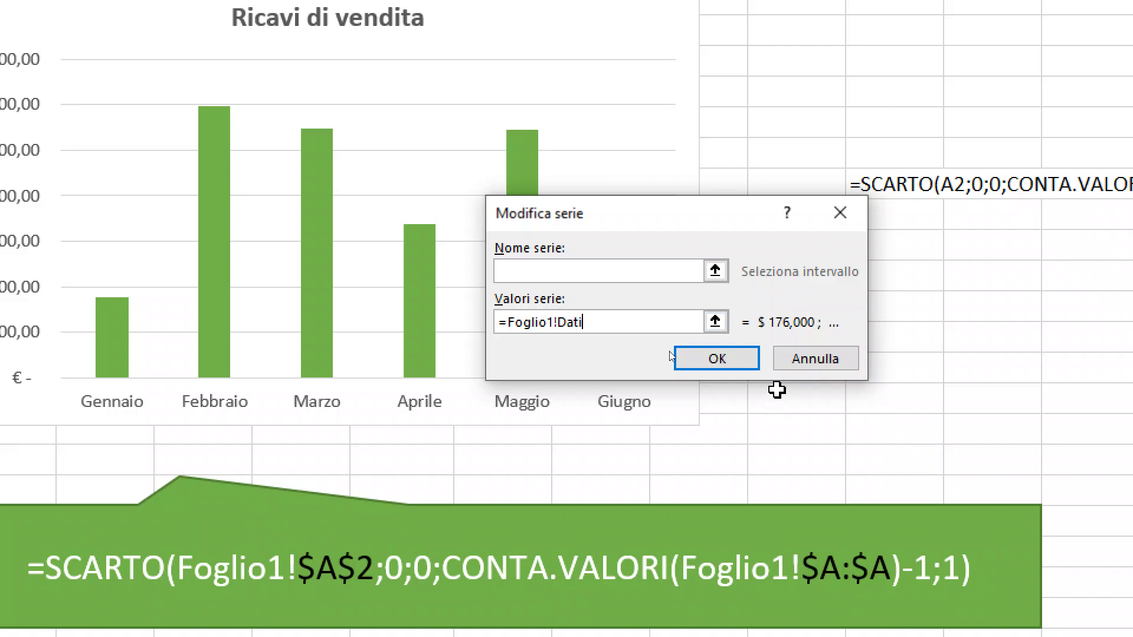
left_click(735, 362)
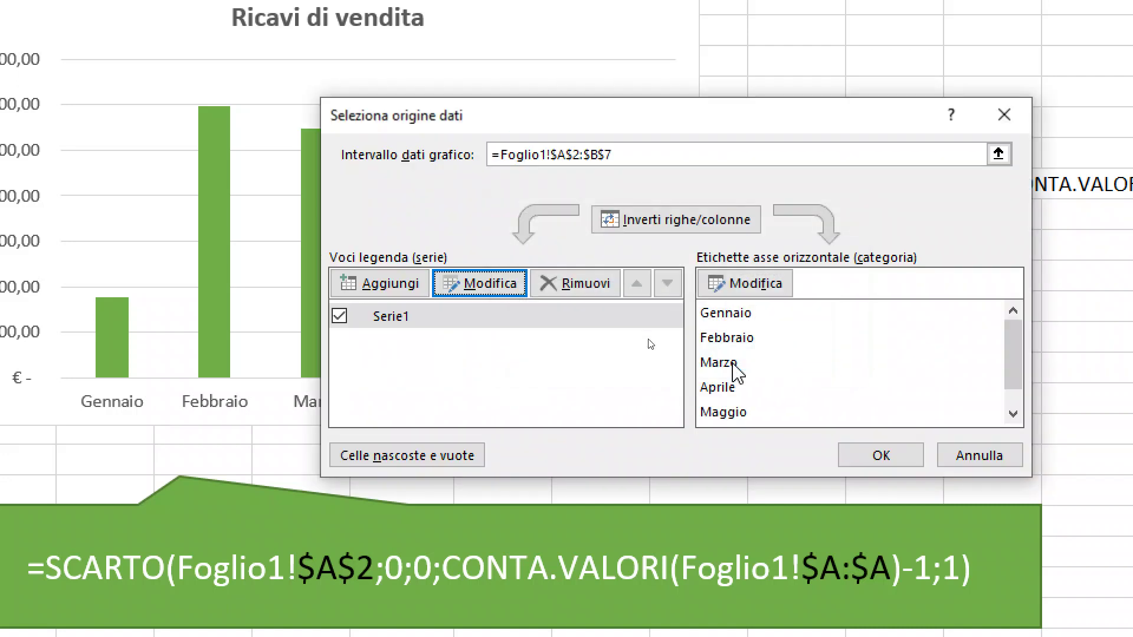
Set the horizontal axis labels to =Foglio1!Categorie instead of A2:A7 and apply
left_click(761, 285)
left_click(632, 305)
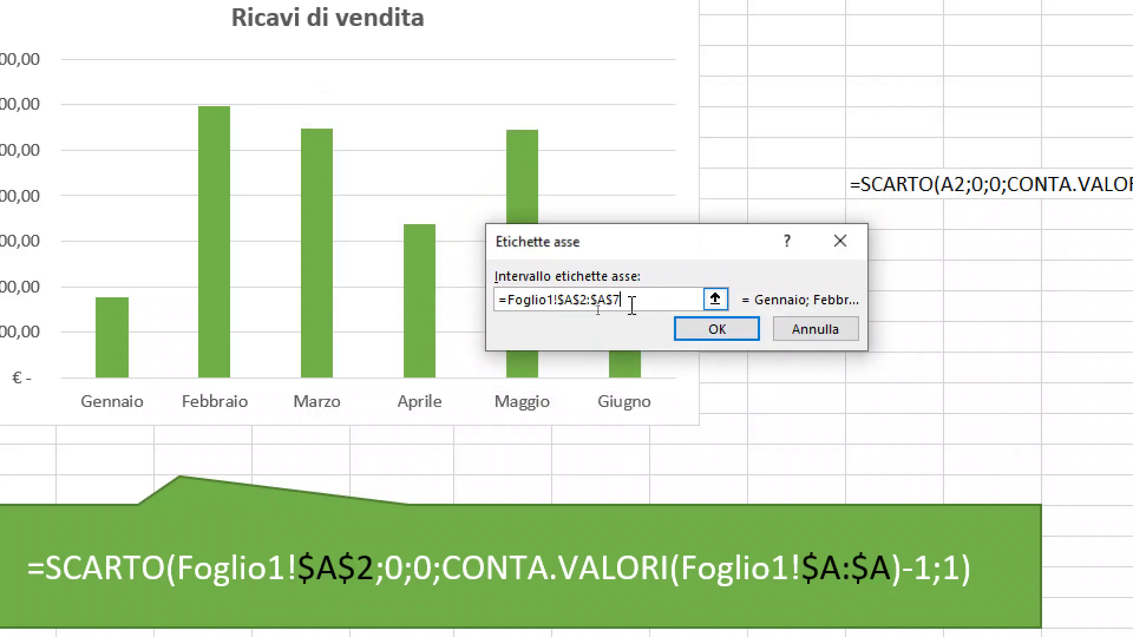
key("BackSpace")
key("BackSpace")
key("BackSpace")
key("BackSpace")
key("BackSpace")
key("BackSpace")
key("BackSpace")
key("BackSpace")
key("BackSpace")
type("gori")
left_click(750, 329)
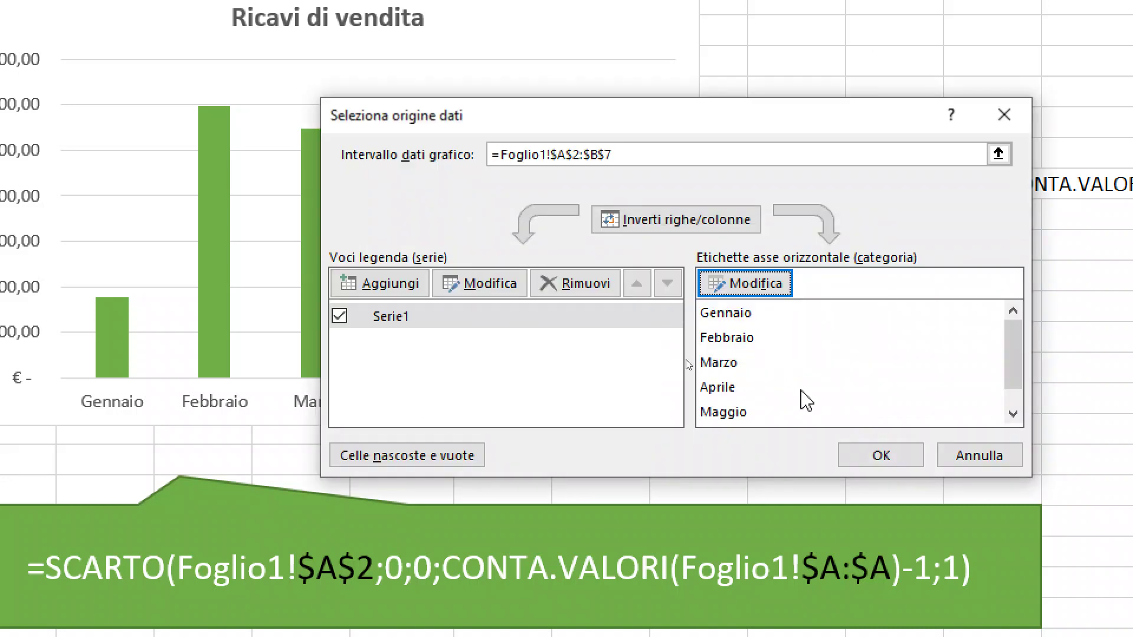
left_click(849, 456)
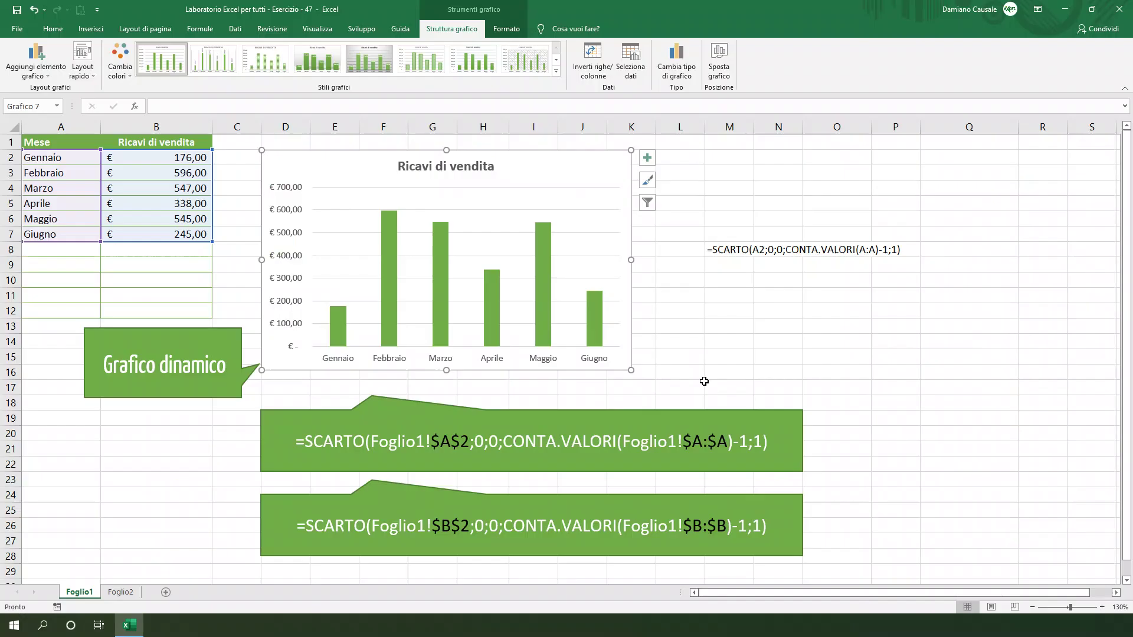
Enter Luglio with 450 in row 8 and Agosto with 500 in row 9 on Foglio1
left_click(75, 250)
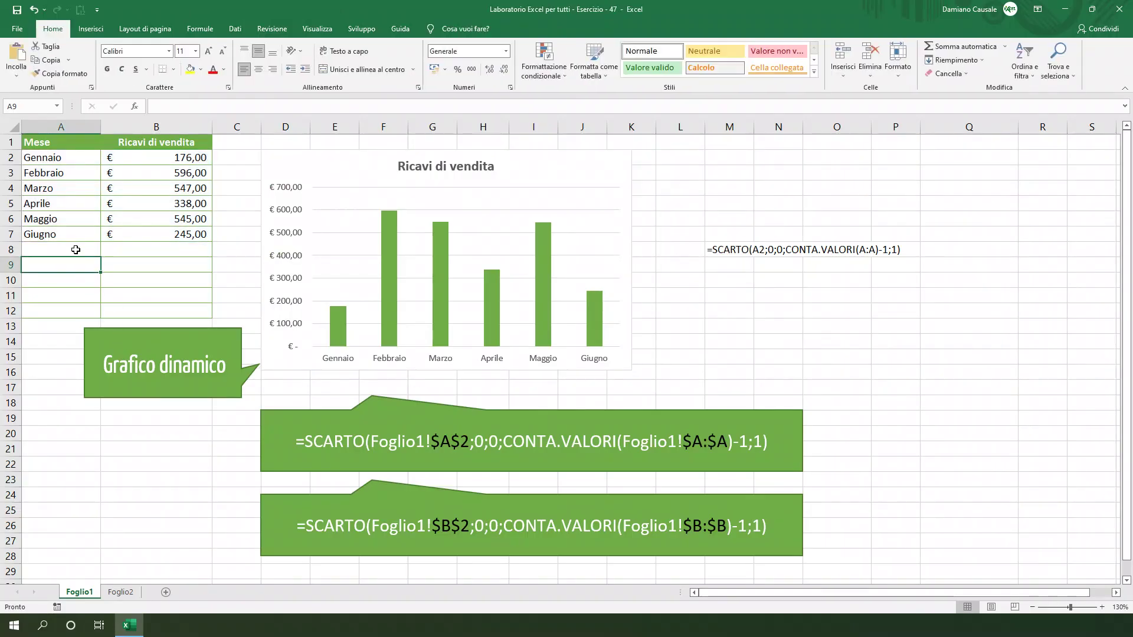
type("Lug")
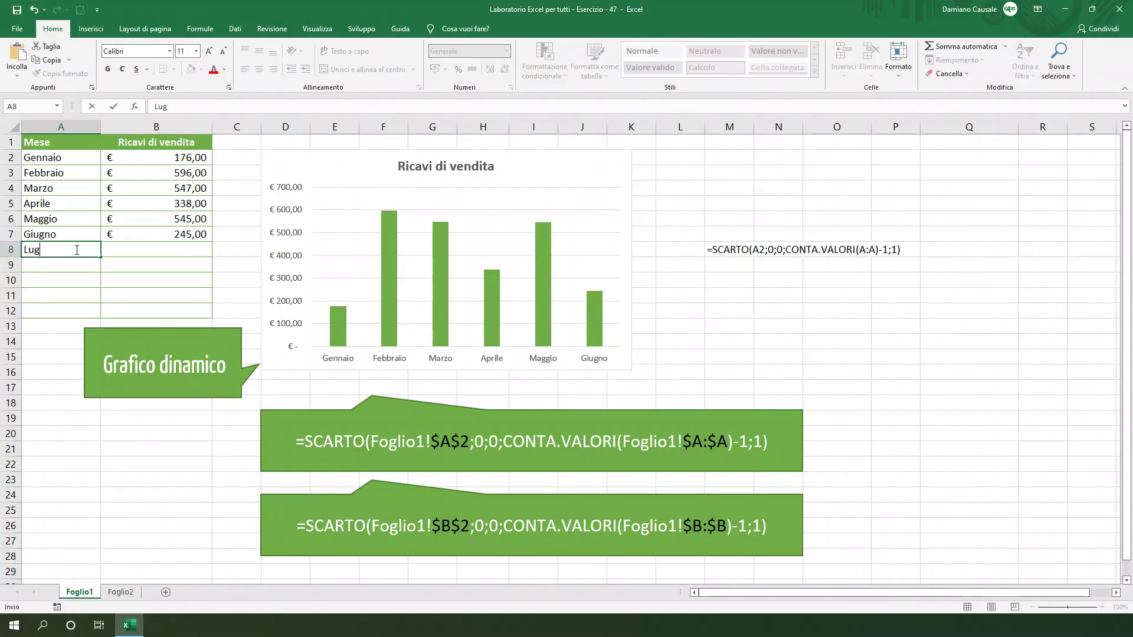
type("lio")
left_click(112, 250)
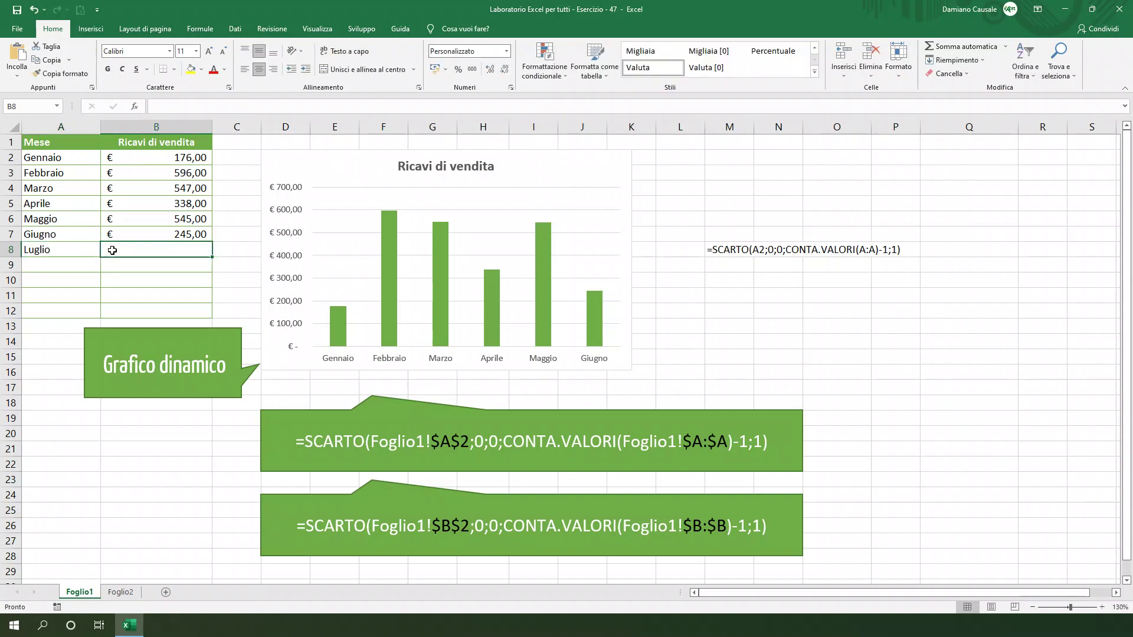
type("450")
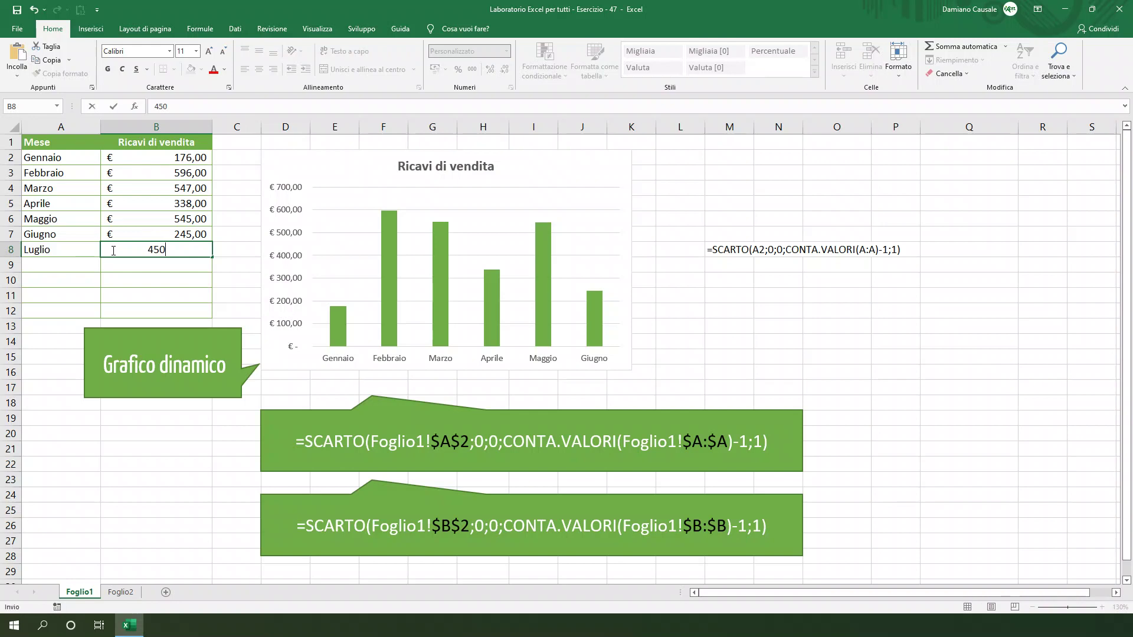
key("Return")
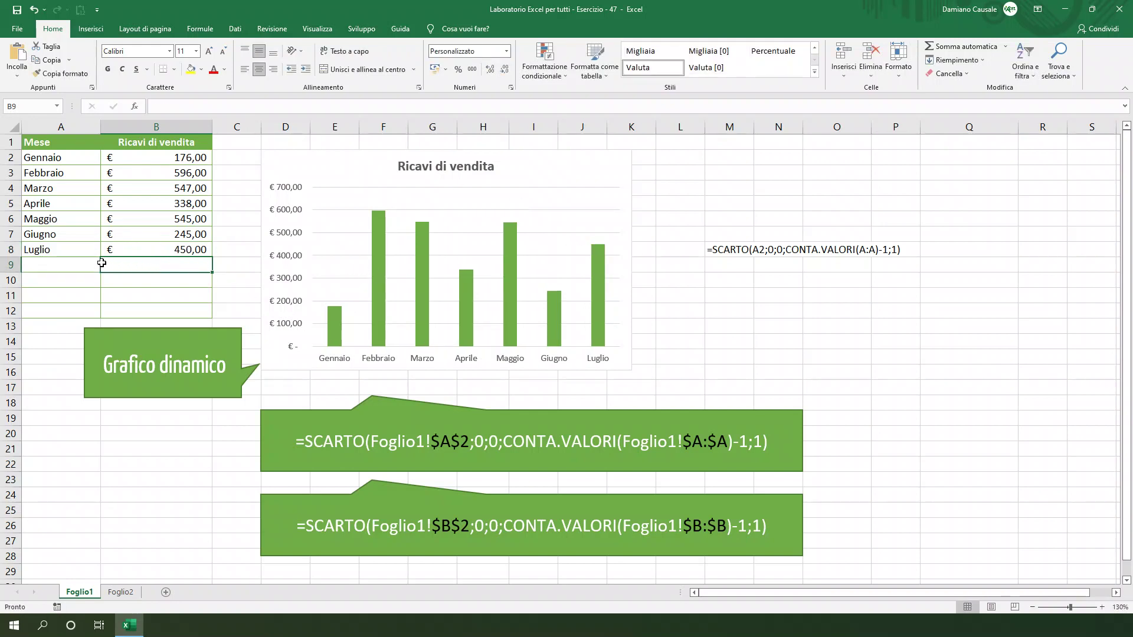
double_click(76, 263)
type("Ag")
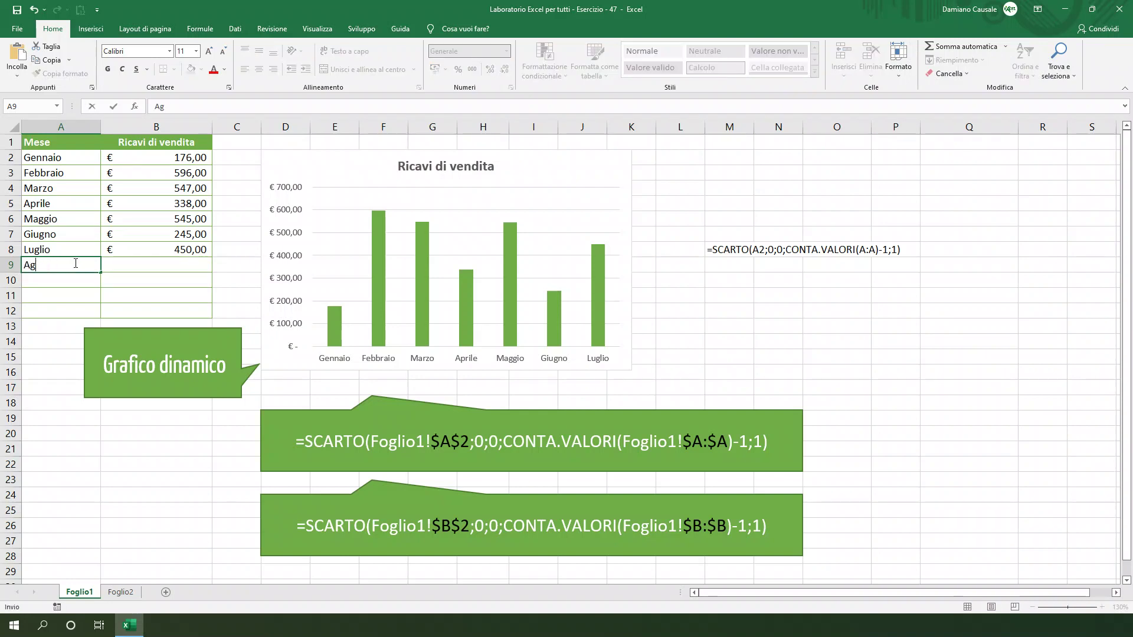
type("osto")
left_click(151, 267)
type("500")
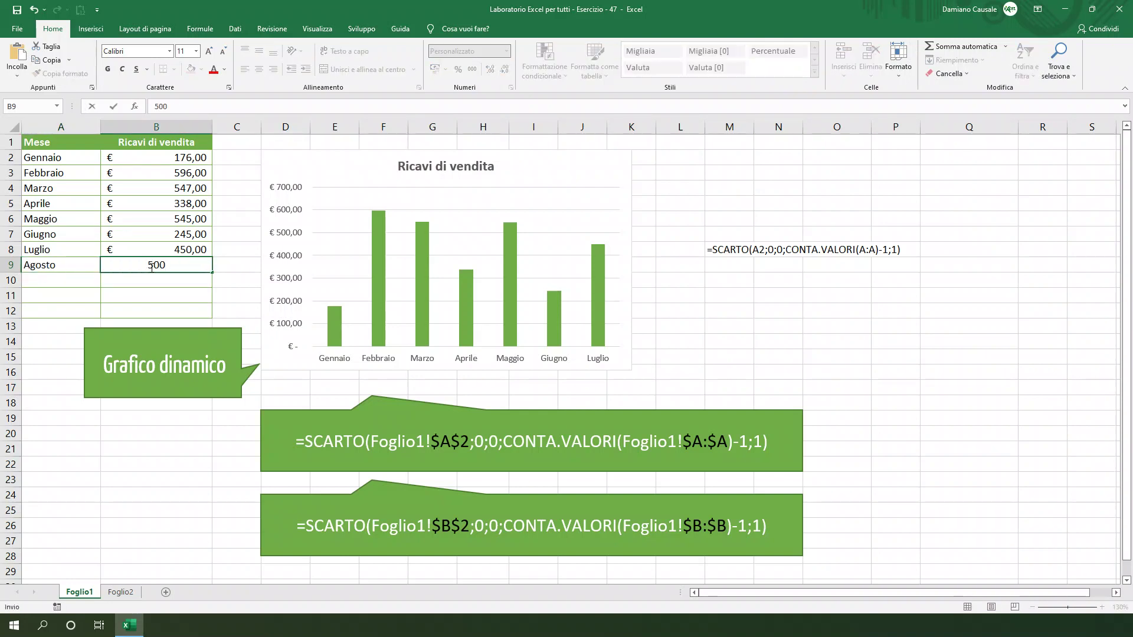
key("Return")
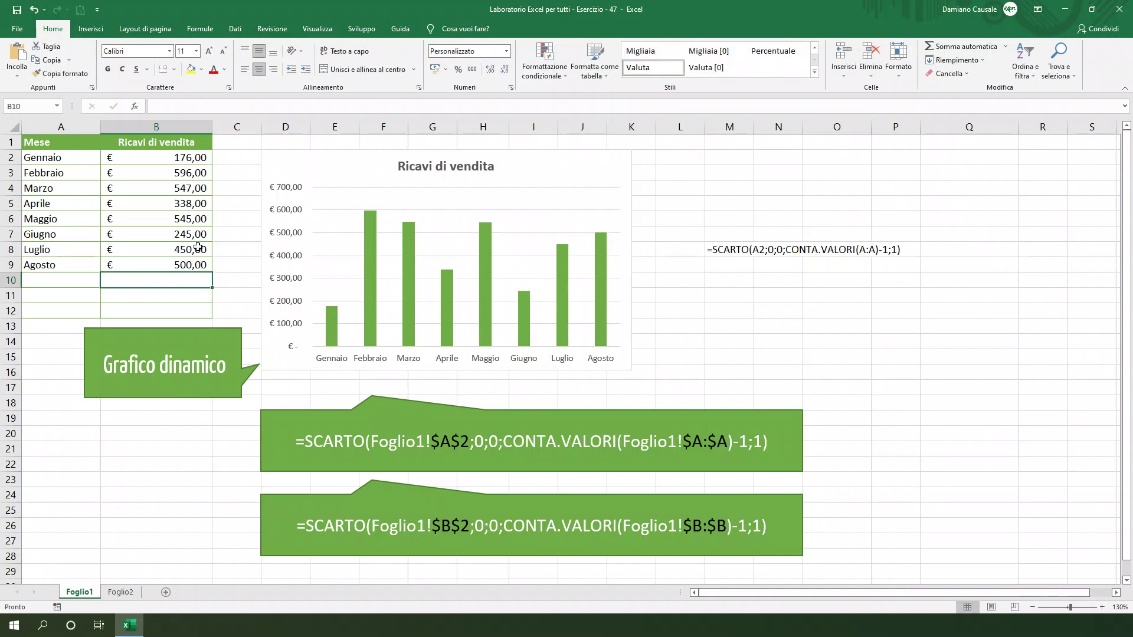